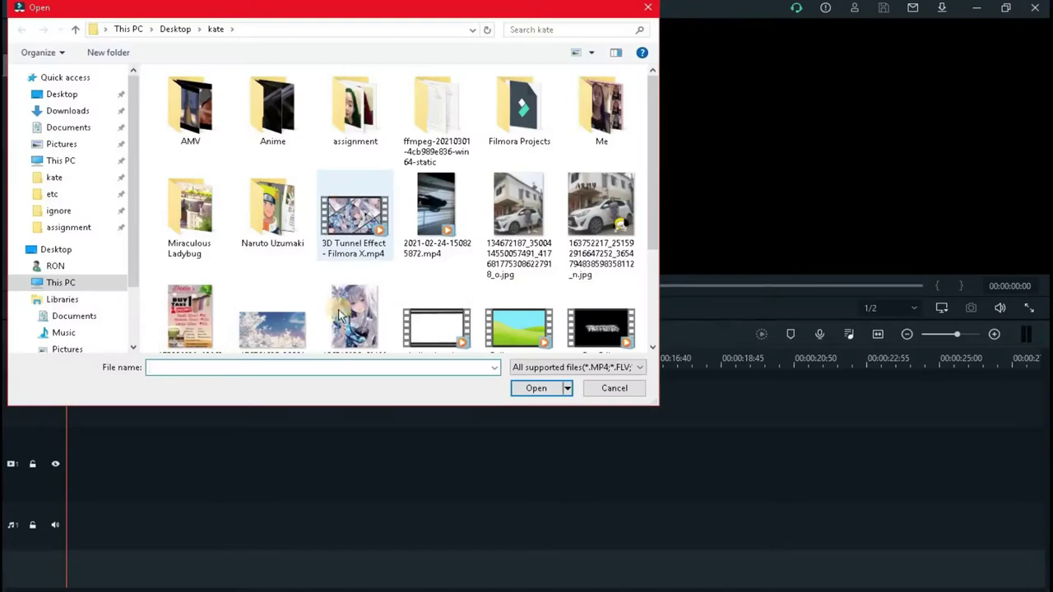
# Step: Import the silver-haired anime girl image and place it at the start of the first video track, fitted to the timeline
pyautogui.click(341, 315)
pyautogui.click(536, 387)
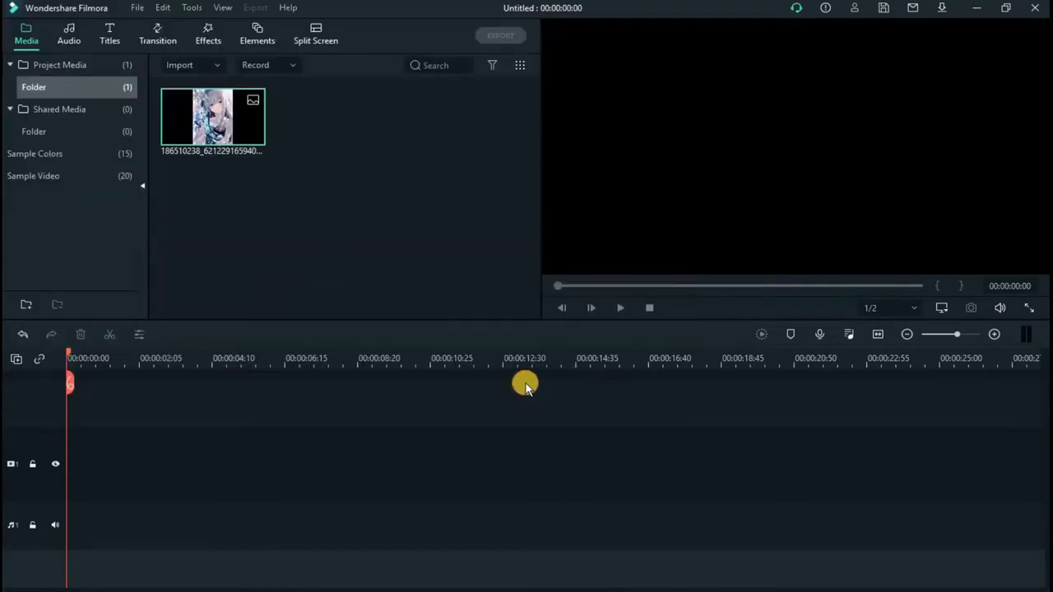
pyautogui.moveTo(213, 117); pyautogui.dragTo(71, 483)
pyautogui.click(877, 335)
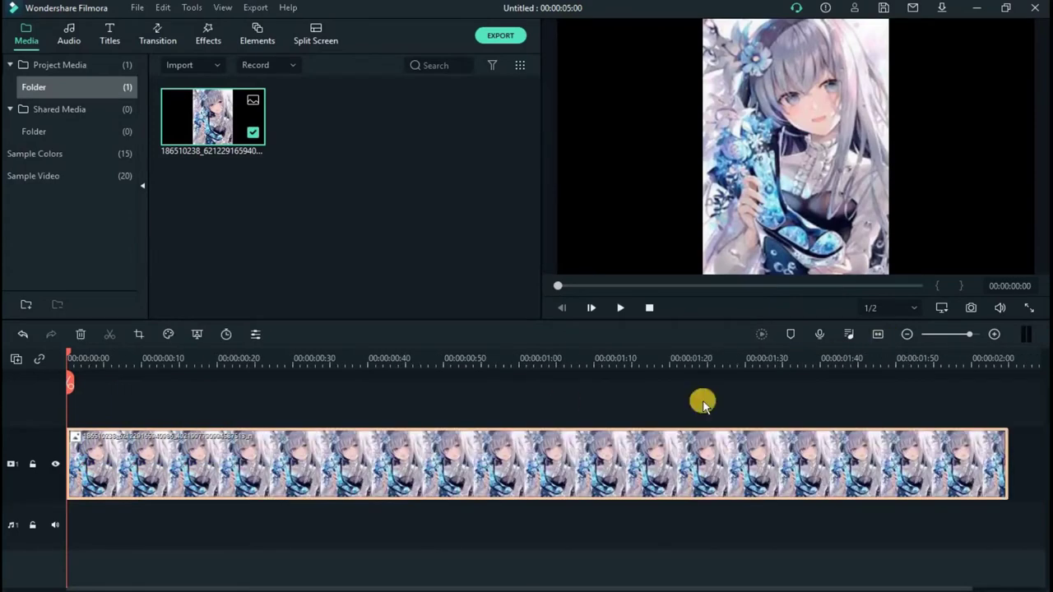
# Step: Crop the image clip to a 1:1 ratio, keeping the upper part with the girl's face
pyautogui.rightClick(383, 477)
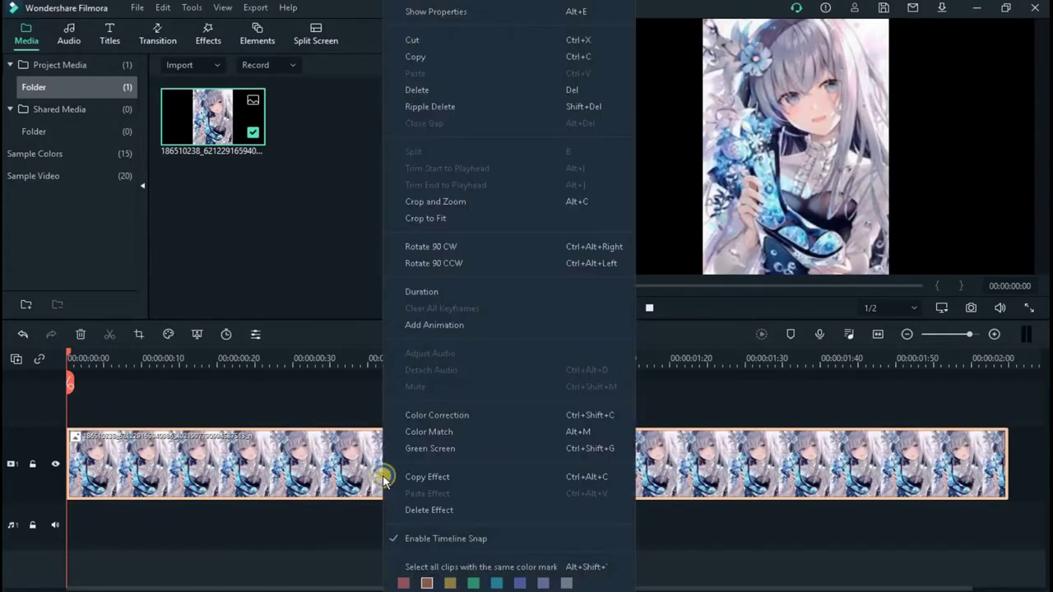
pyautogui.click(447, 202)
pyautogui.click(303, 436)
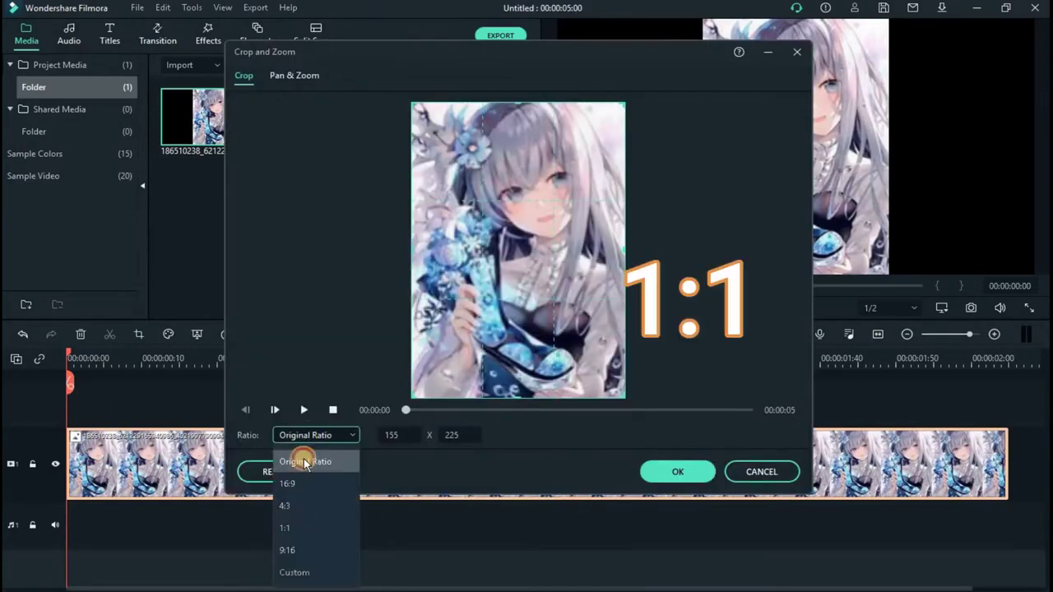
pyautogui.click(286, 527)
pyautogui.moveTo(538, 272); pyautogui.dragTo(548, 172)
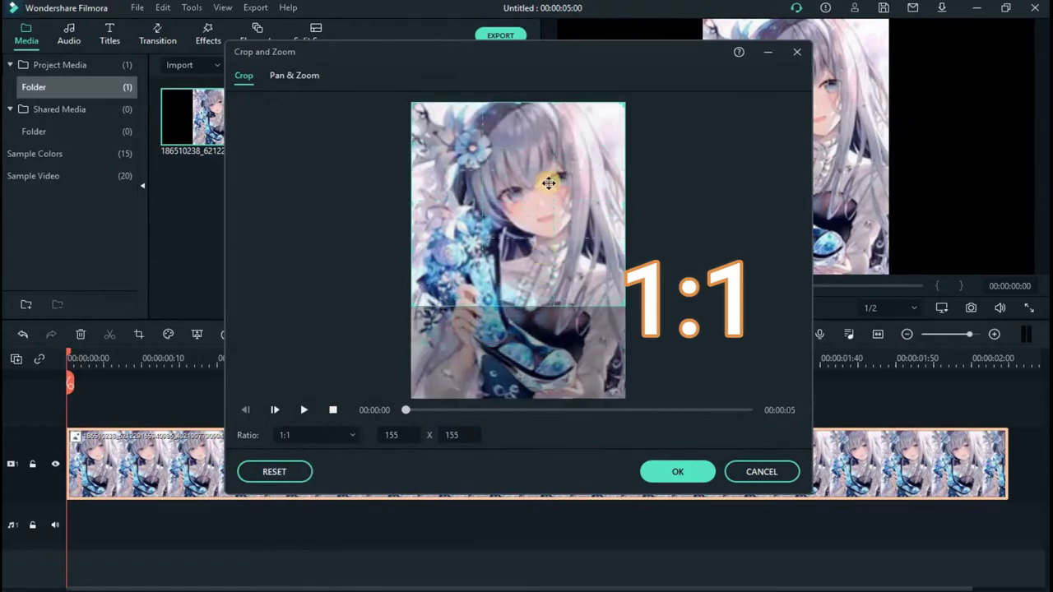
pyautogui.click(681, 474)
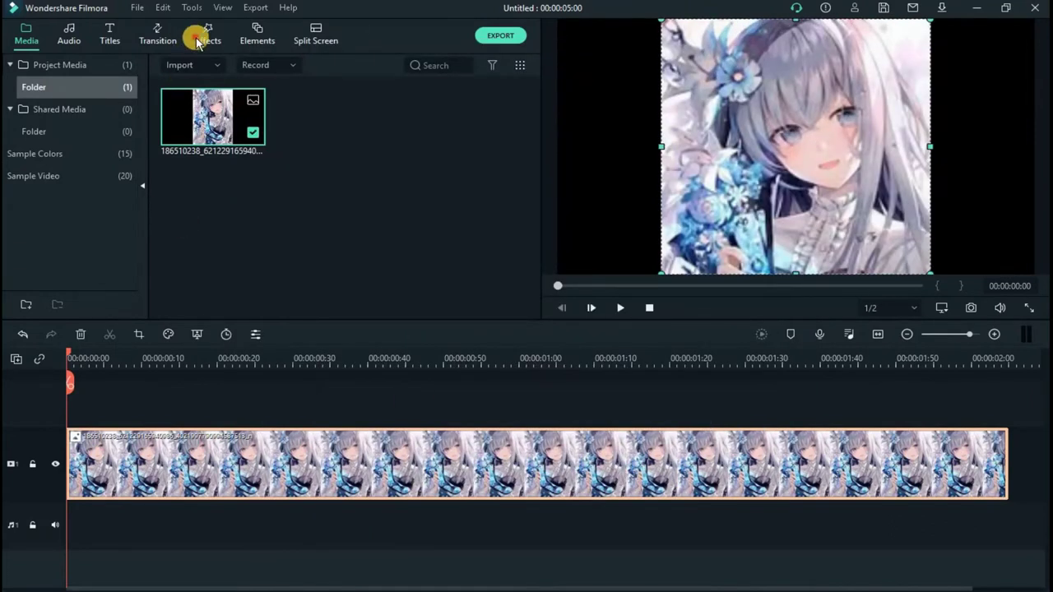
# Step: Apply the Border effect to the clip and set its start and end colors to dark purple
pyautogui.click(198, 41)
pyautogui.click(178, 461)
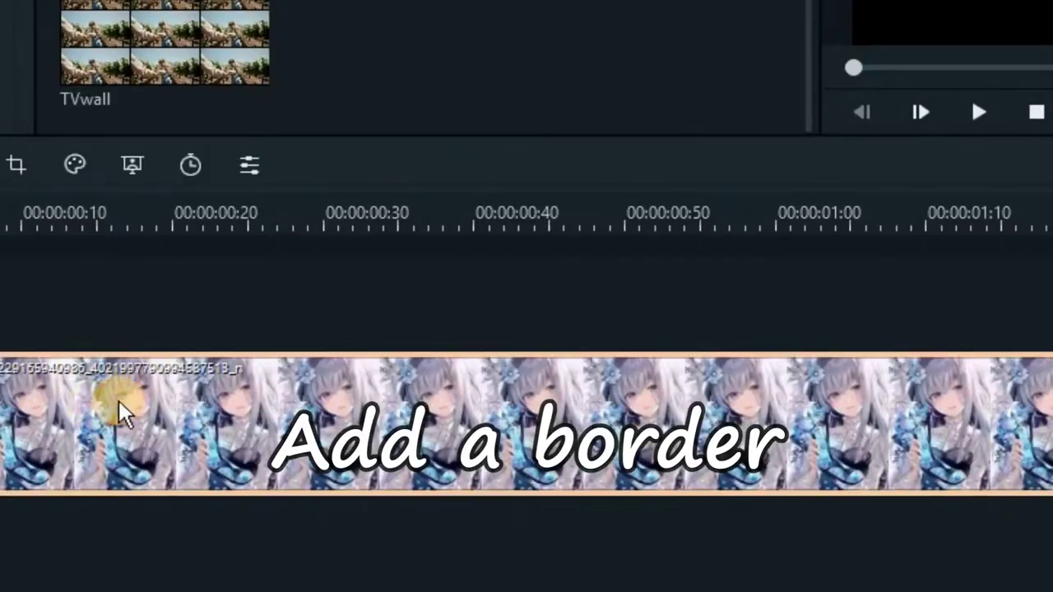
pyautogui.doubleClick(119, 411)
pyautogui.click(226, 74)
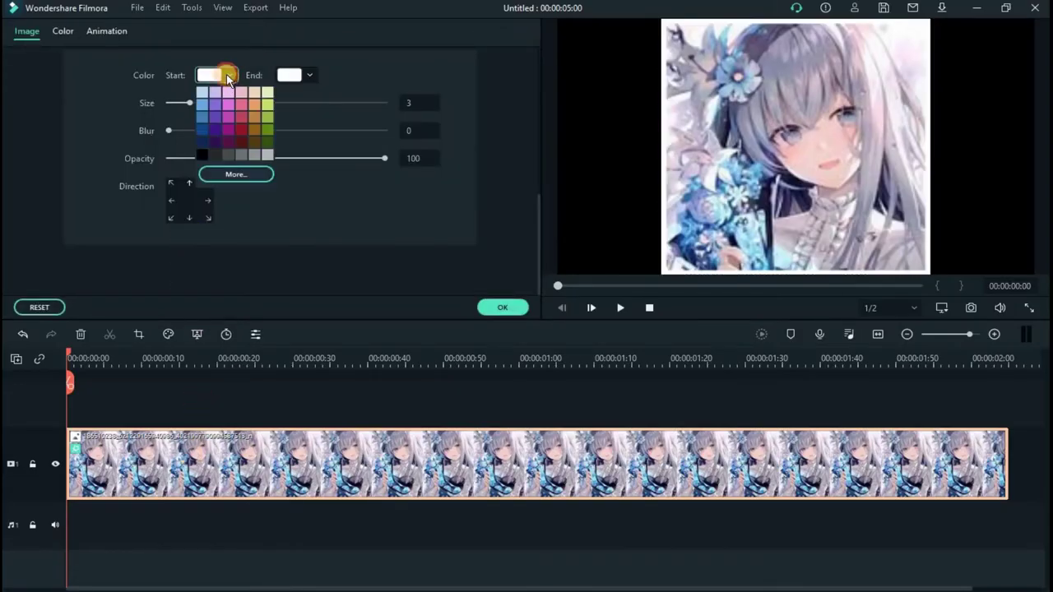
pyautogui.click(228, 134)
pyautogui.click(301, 74)
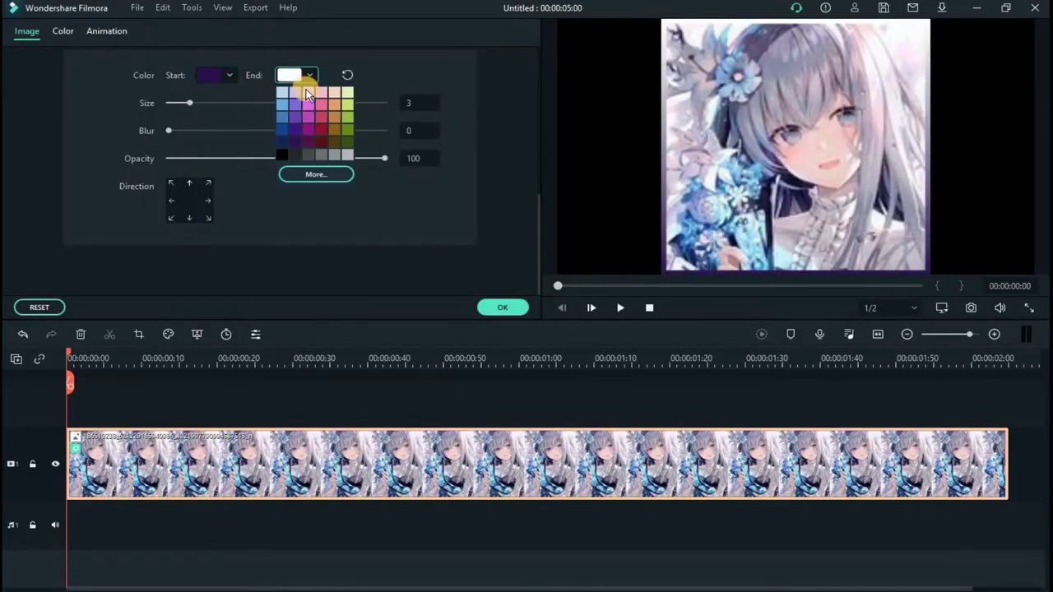
pyautogui.click(295, 143)
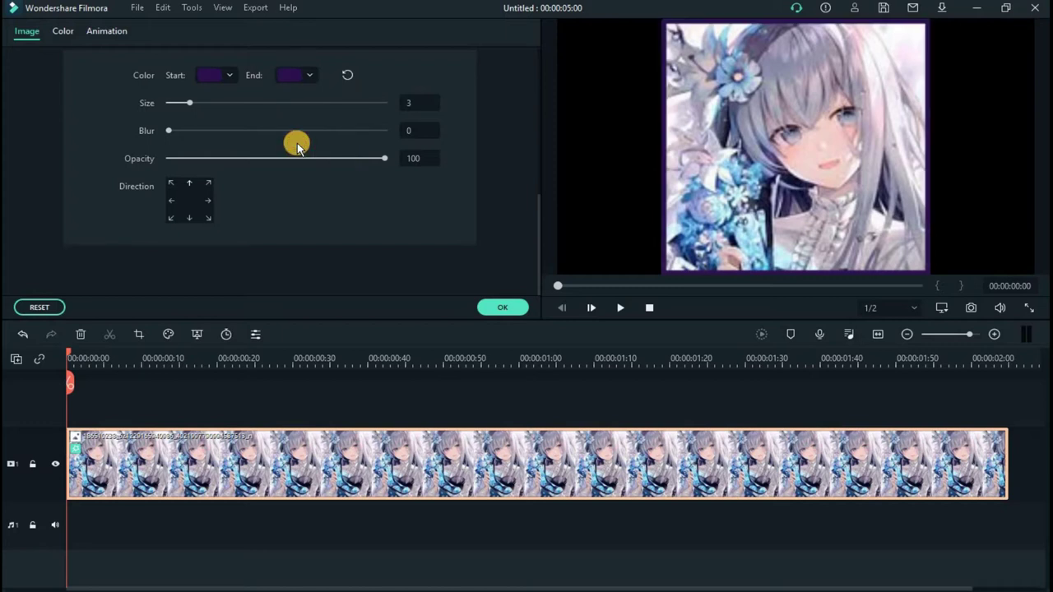
pyautogui.click(511, 311)
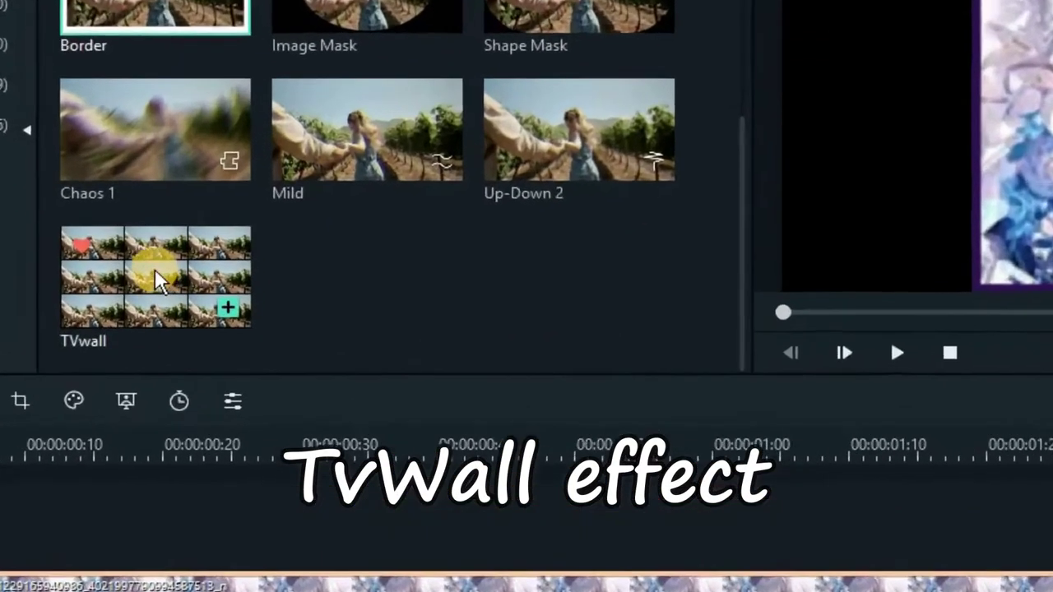
# Step: Apply the TVwall effect to the purple-bordered clip and take a snapshot of the resulting grid
pyautogui.moveTo(213, 265); pyautogui.dragTo(187, 451)
pyautogui.moveTo(95, 362); pyautogui.dragTo(90, 369)
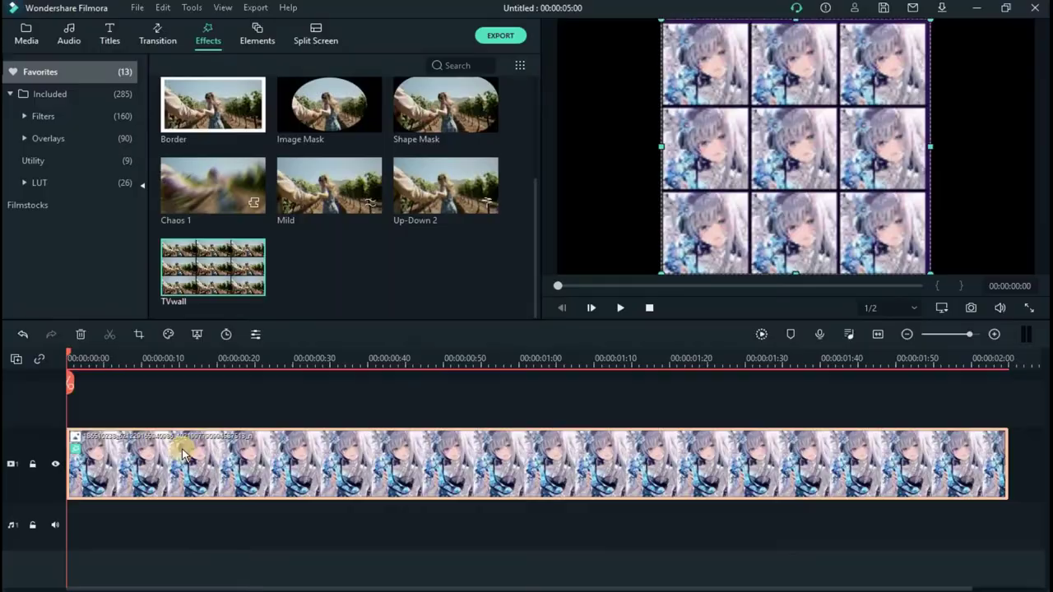
pyautogui.click(971, 308)
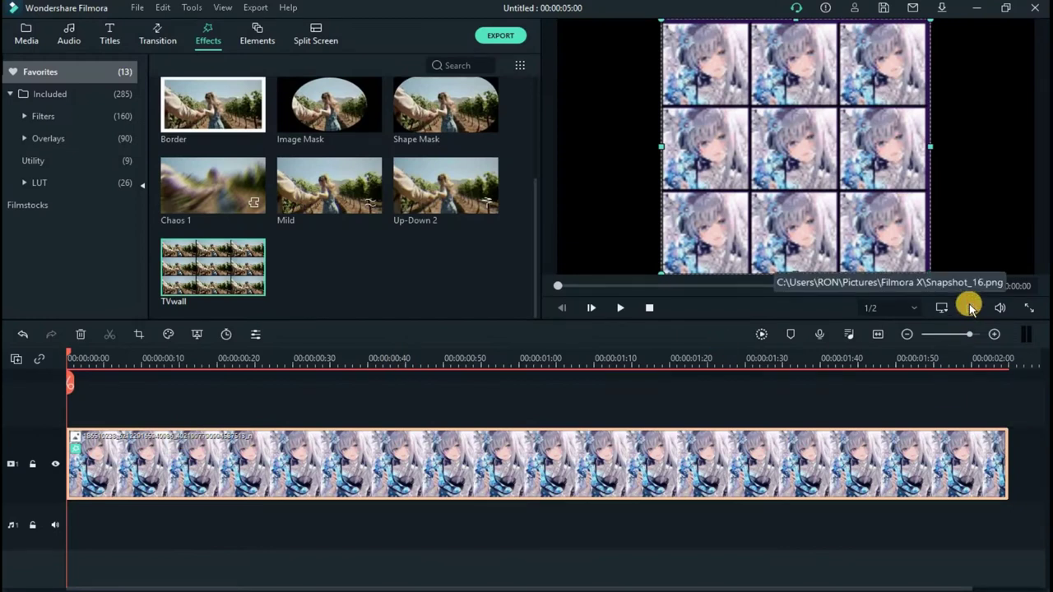
# Step: Delete the purple-bordered clip and place a fresh copy of the original image at the start of the video track
pyautogui.click(397, 447)
pyautogui.press('Delete')
pyautogui.moveTo(212, 127); pyautogui.dragTo(55, 464)
# Step: Crop the fresh image clip to a 1:1 ratio, keeping its upper part
pyautogui.rightClick(136, 463)
pyautogui.click(189, 202)
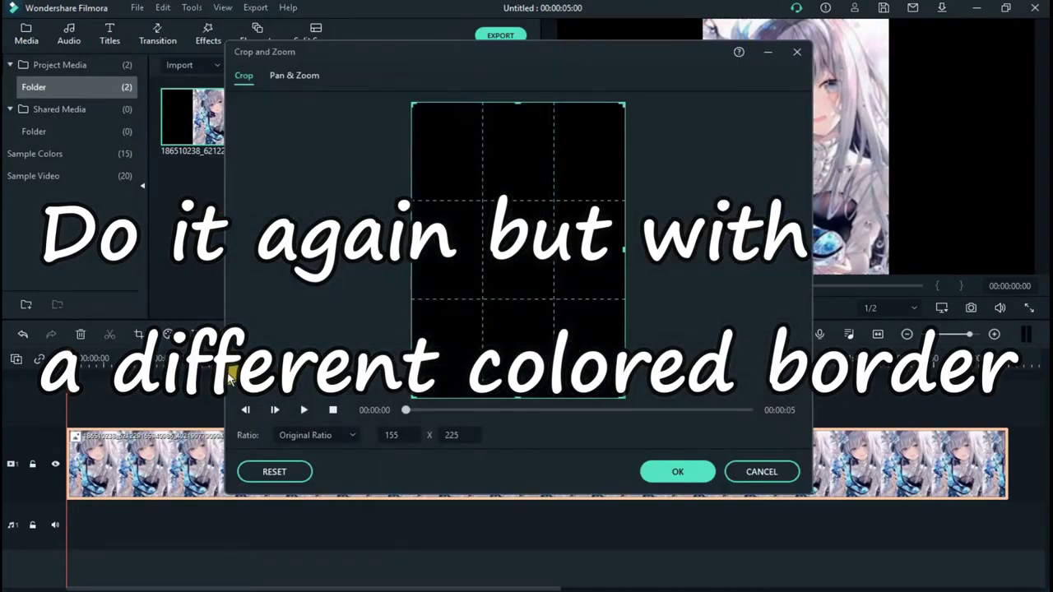
pyautogui.click(284, 434)
pyautogui.click(298, 527)
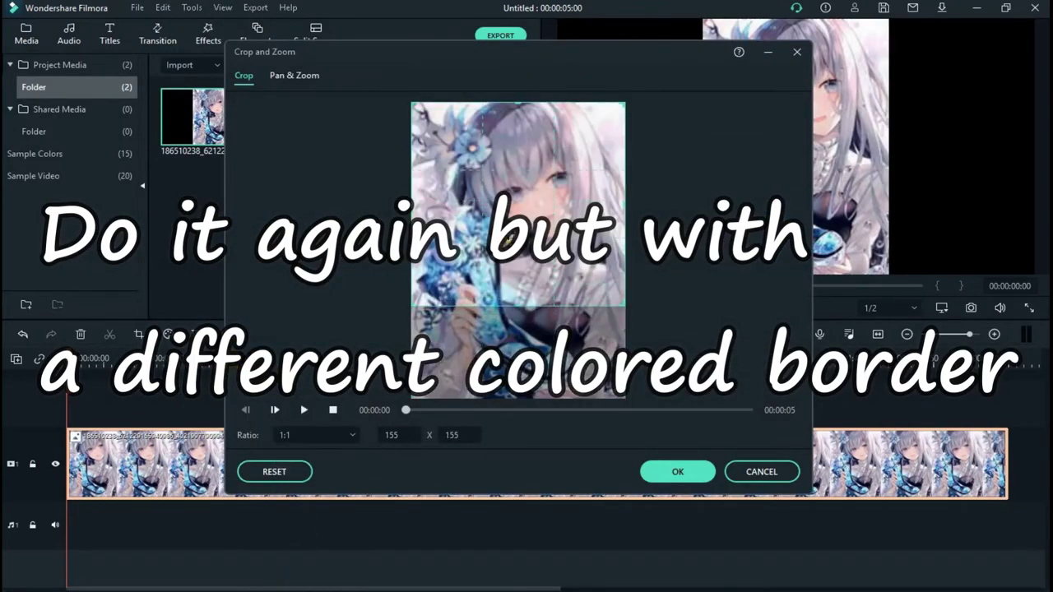
pyautogui.click(679, 471)
# Step: Apply the Border effect in its default white and the TVwall effect to the clip, and take a snapshot of the grid
pyautogui.click(210, 43)
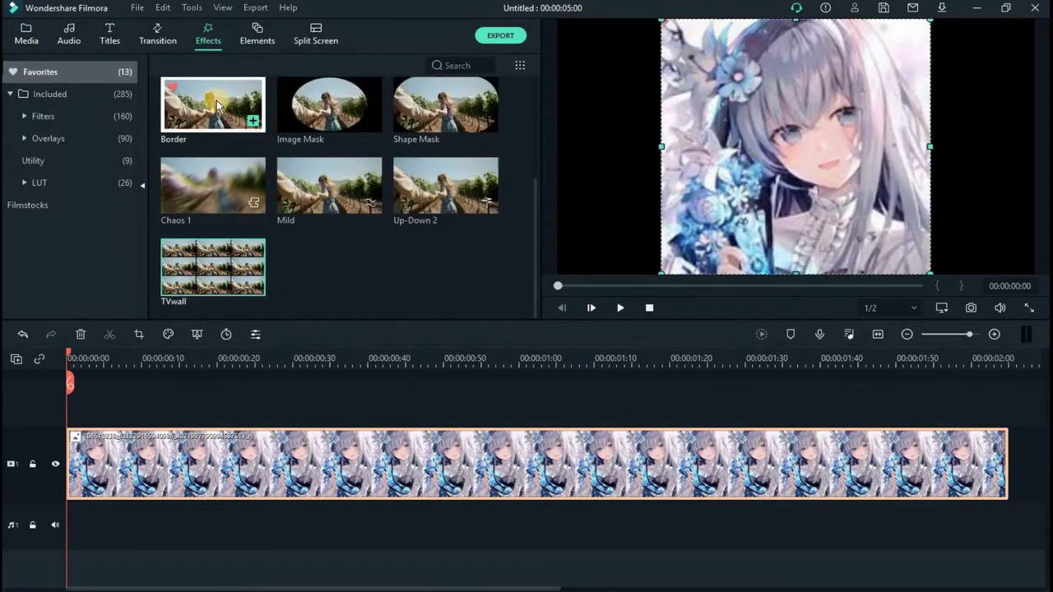
pyautogui.moveTo(215, 103); pyautogui.dragTo(161, 471)
pyautogui.moveTo(201, 270); pyautogui.dragTo(193, 463)
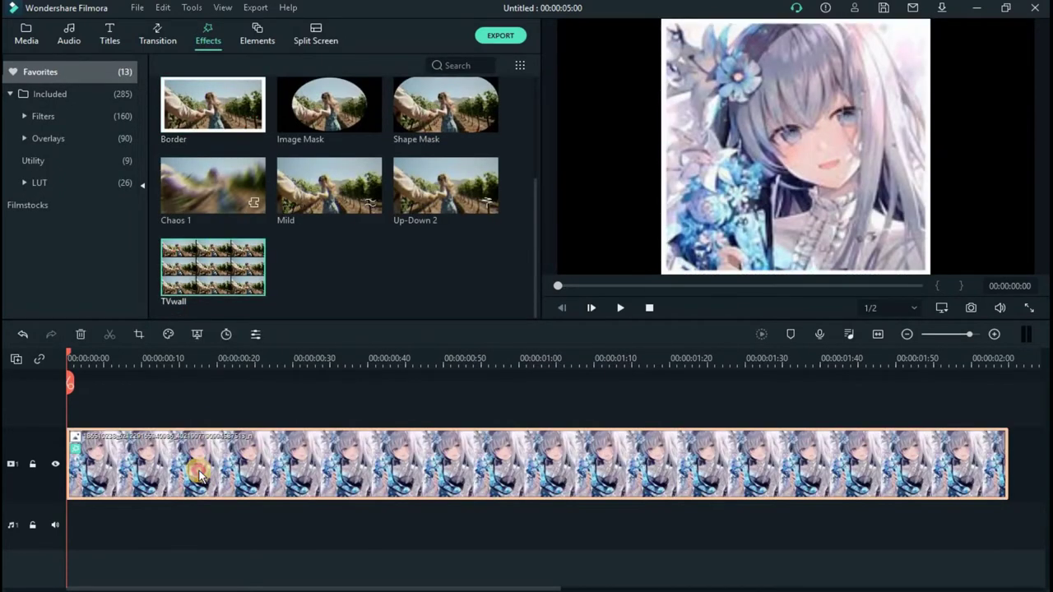
pyautogui.click(971, 313)
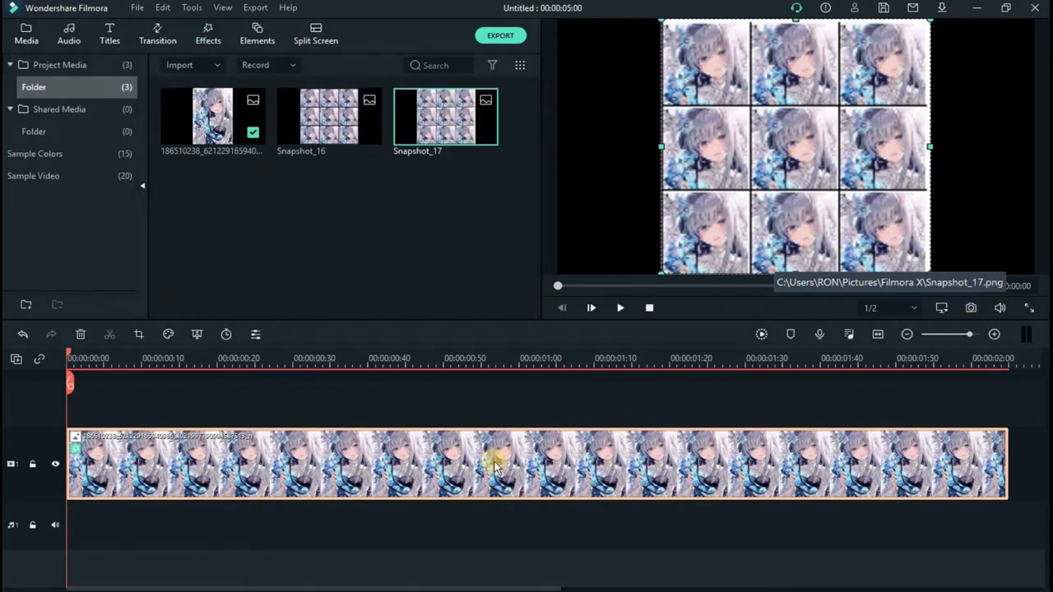
# Step: Replace the timeline clip with Snapshot_16 and apply the Shape Mask effect to it
pyautogui.press('Delete')
pyautogui.moveTo(318, 100); pyautogui.dragTo(77, 464)
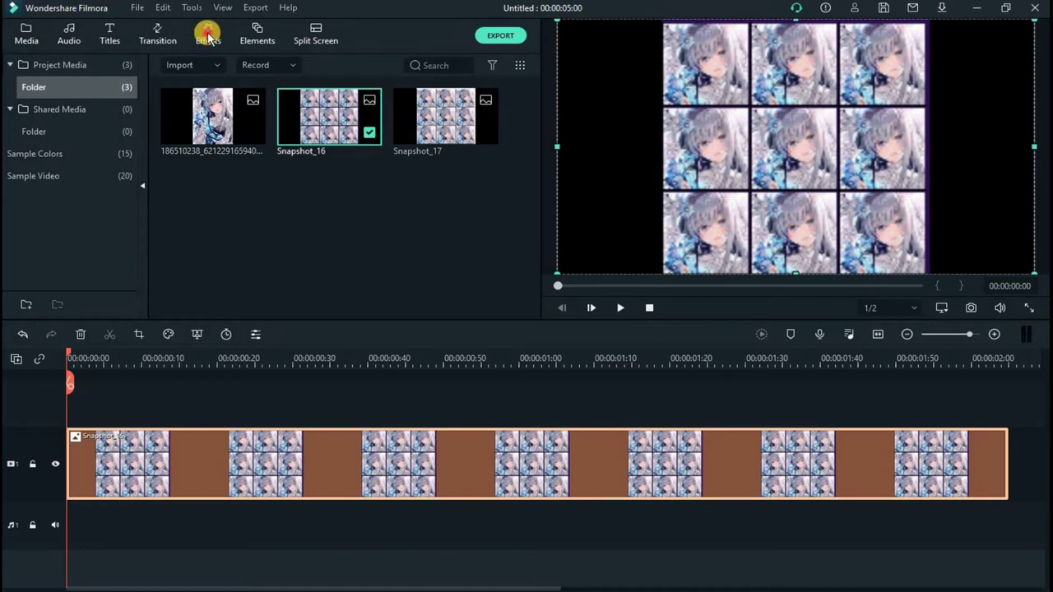
pyautogui.click(207, 35)
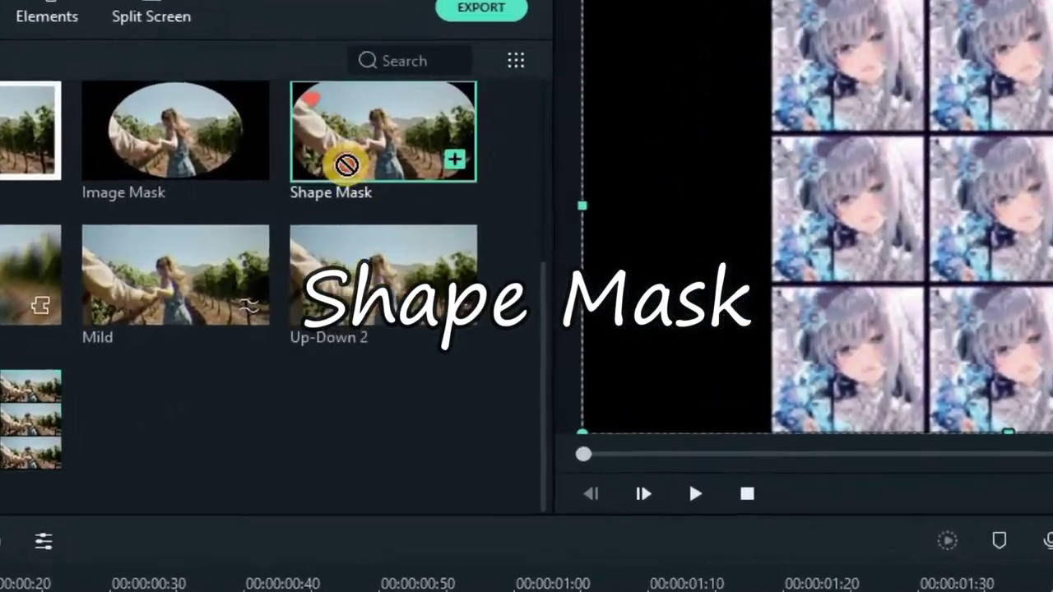
pyautogui.moveTo(436, 111); pyautogui.dragTo(272, 414)
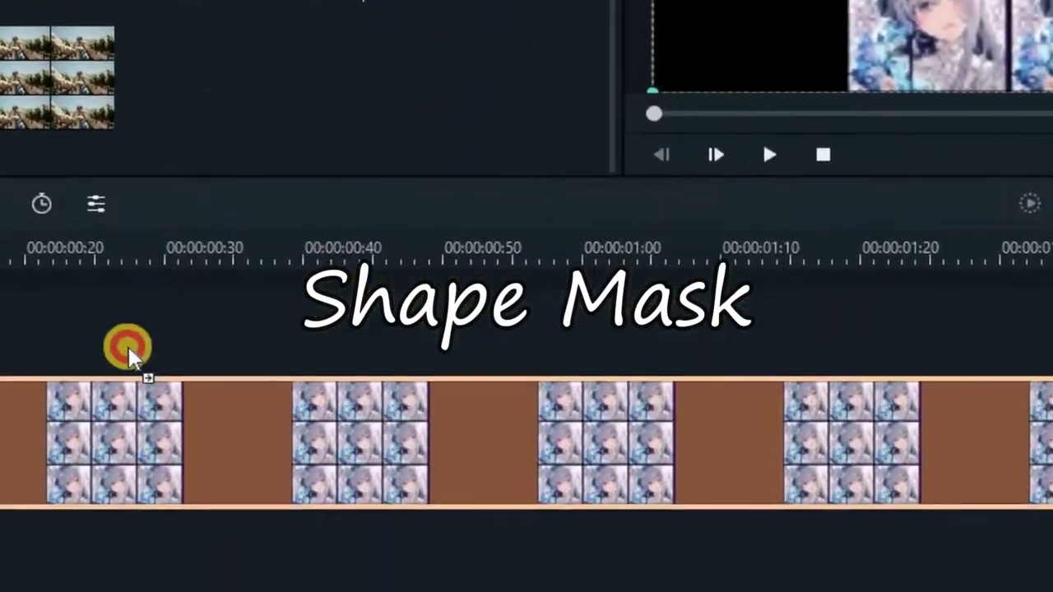
pyautogui.moveTo(127, 350); pyautogui.dragTo(78, 430)
# Step: Set the Snapshot_16 shape mask to width 19 and height 32, invert it, and square off its rounded corners
pyautogui.doubleClick(242, 455)
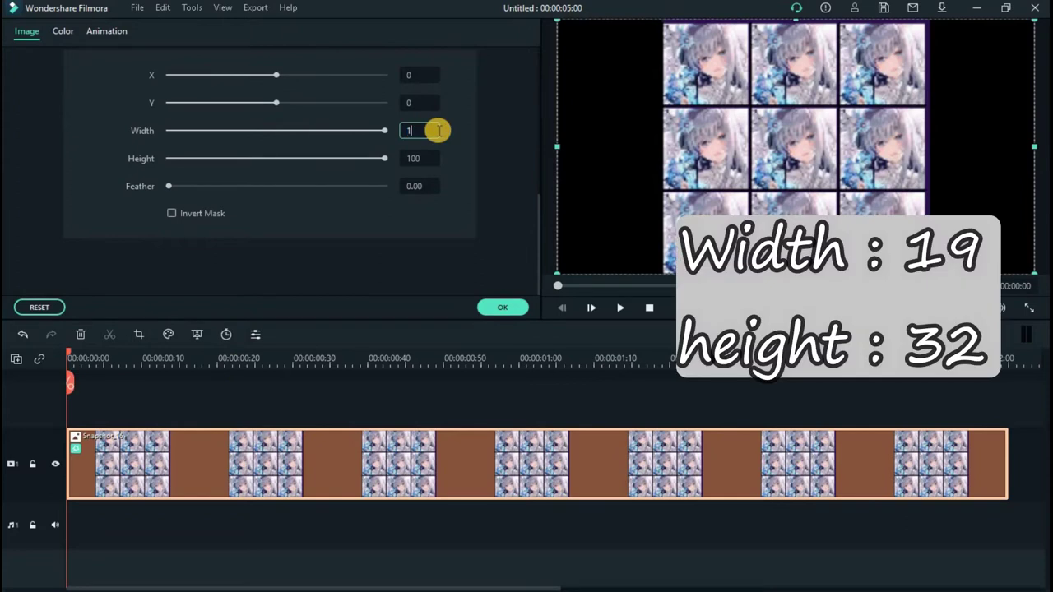
pyautogui.press('Return')
pyautogui.click(430, 158)
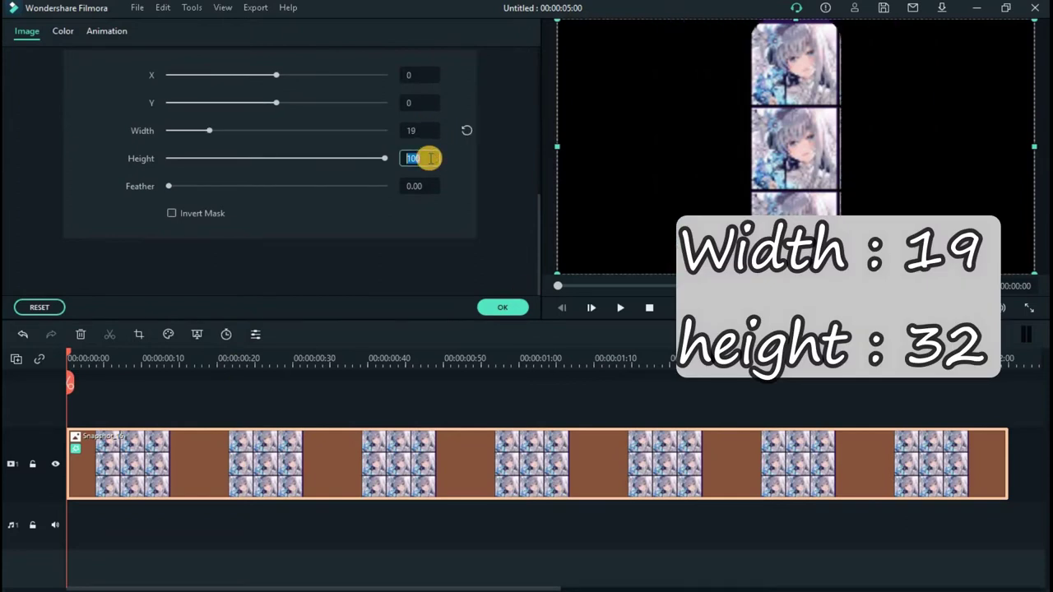
pyautogui.press('Return')
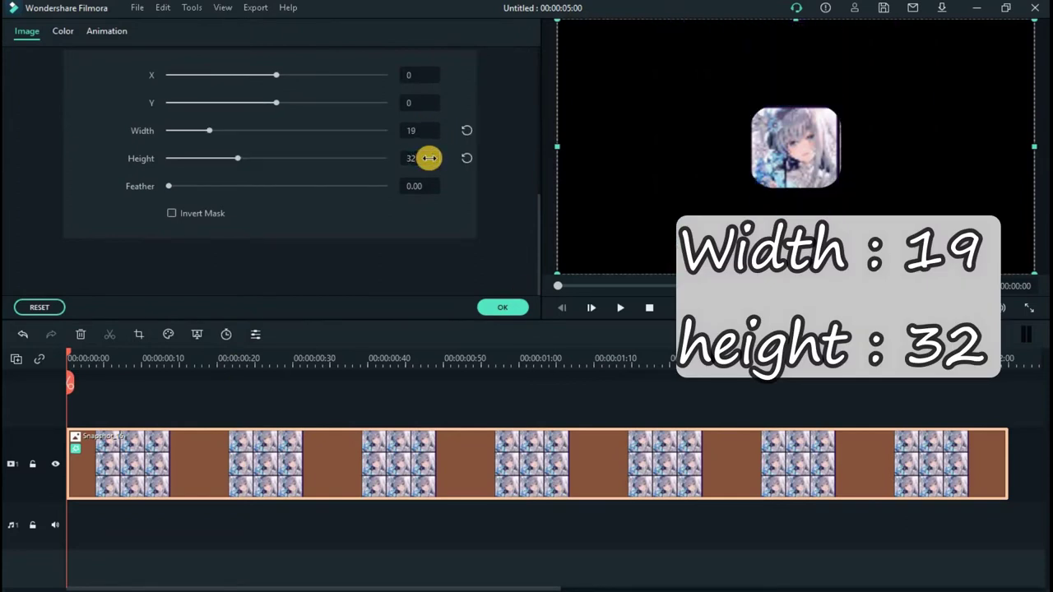
pyautogui.click(171, 213)
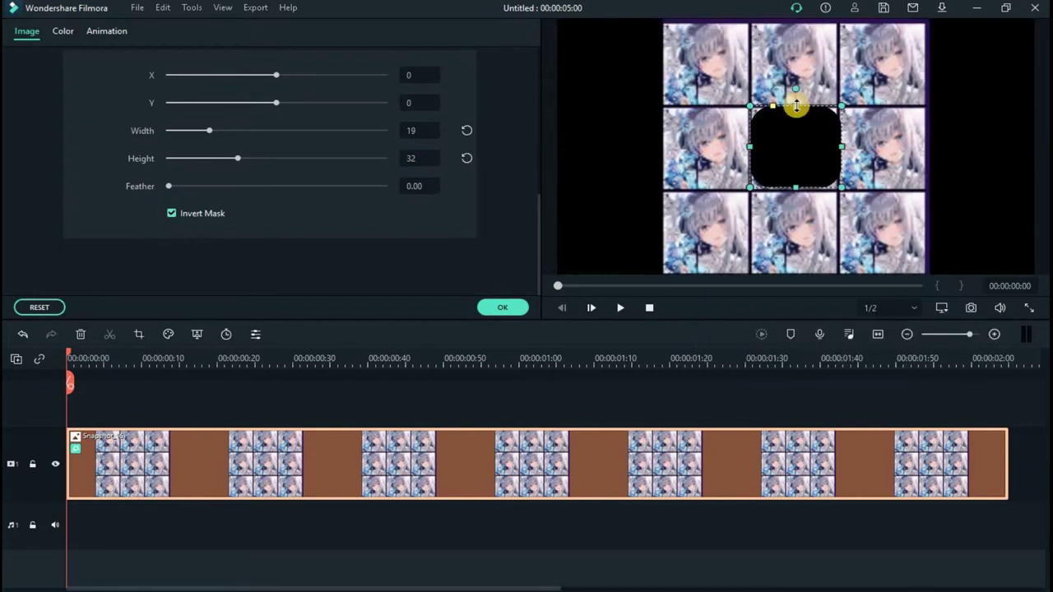
pyautogui.moveTo(767, 110); pyautogui.dragTo(736, 113)
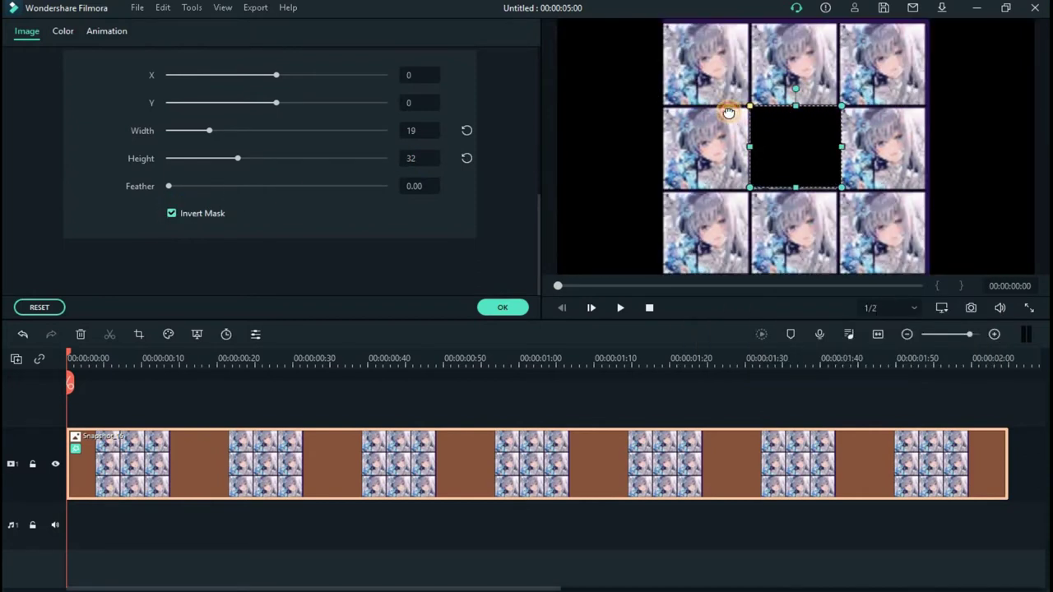
pyautogui.click(503, 307)
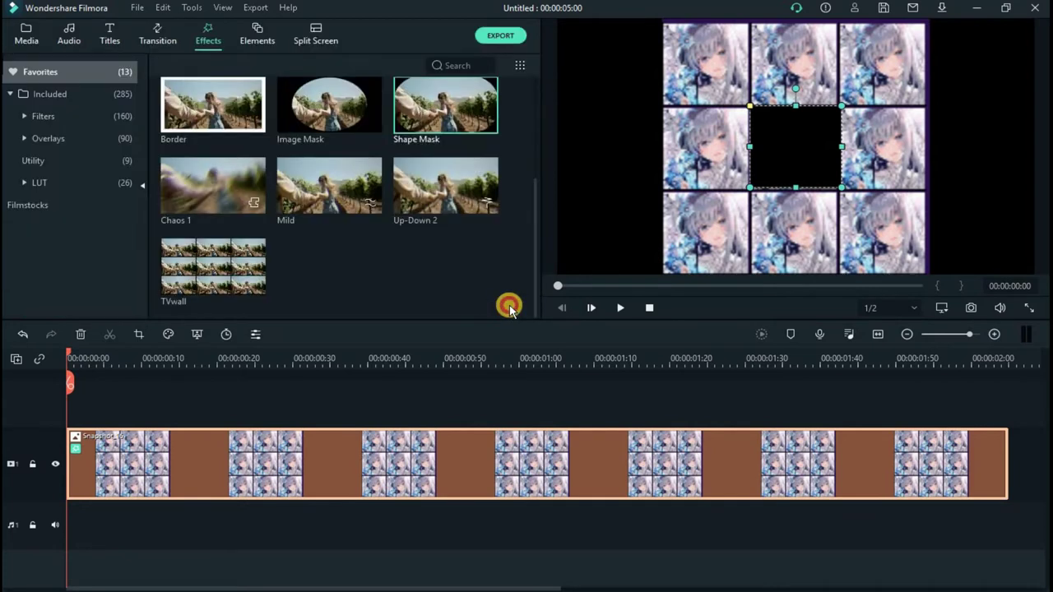
# Step: Take a snapshot of the purple grid with its center tile cut out, and delete the clip from the timeline
pyautogui.click(471, 393)
pyautogui.click(972, 310)
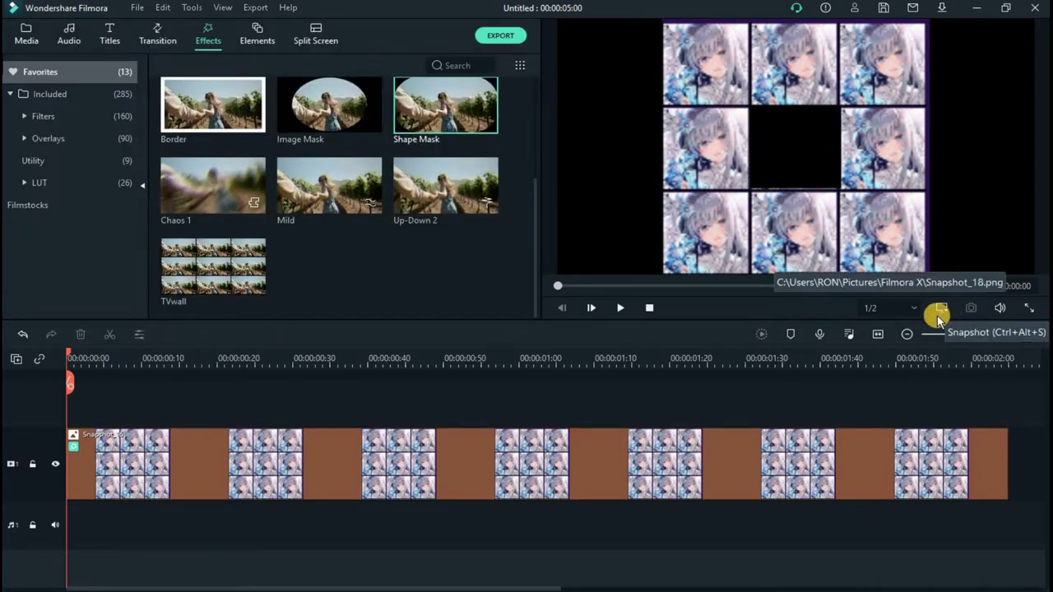
pyautogui.click(338, 460)
pyautogui.press('Delete')
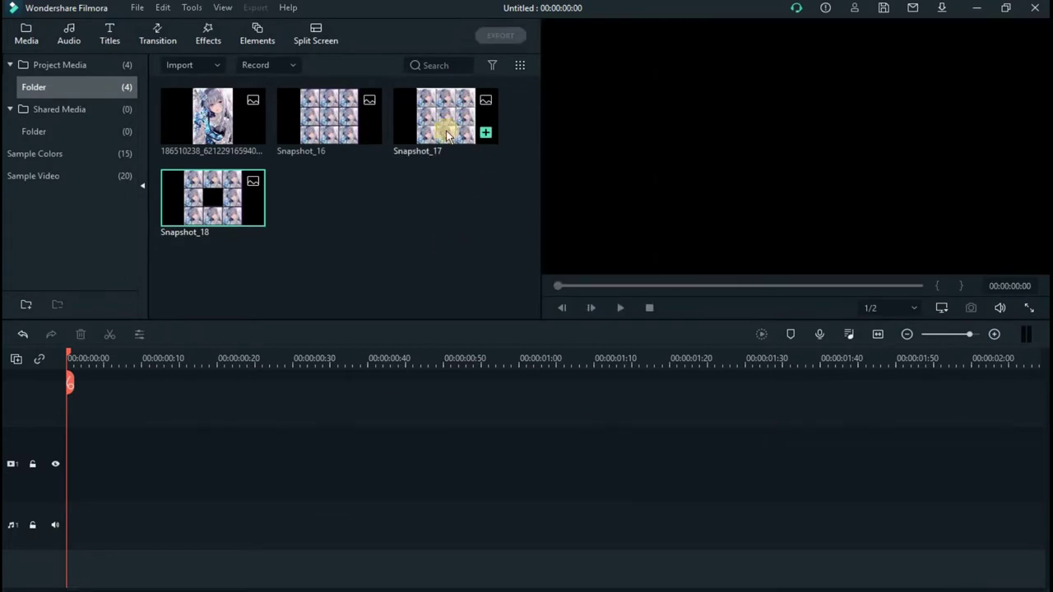
# Step: Place Snapshot_17 at the start of the video track and apply the Shape Mask effect to it
pyautogui.moveTo(436, 136); pyautogui.dragTo(42, 460)
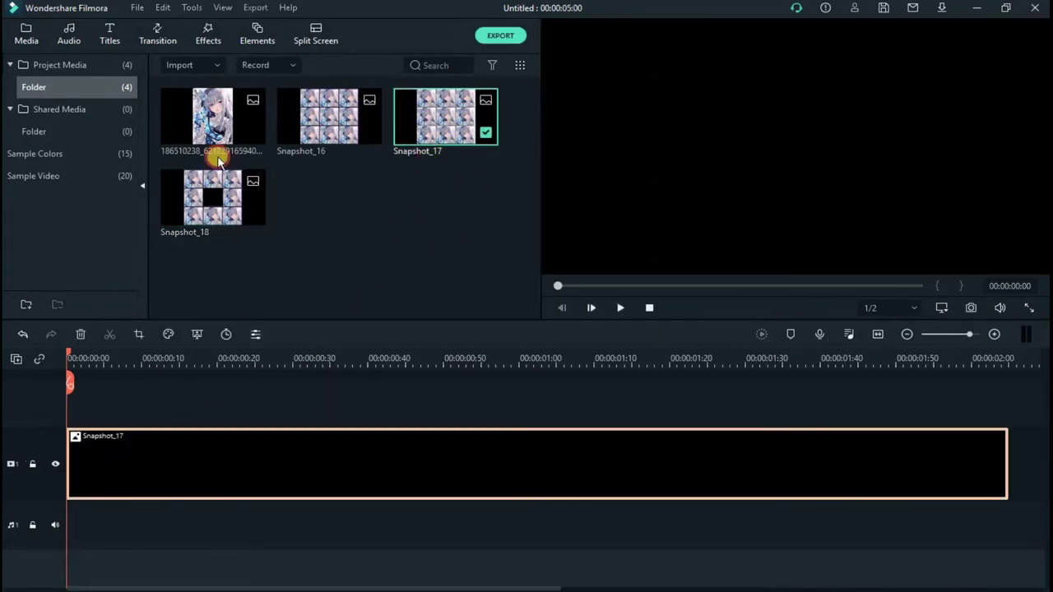
pyautogui.click(208, 33)
pyautogui.moveTo(408, 115); pyautogui.dragTo(302, 440)
# Step: Set the Snapshot_17 shape mask to width 19 and height 32, invert it, and square off its rounded corners
pyautogui.doubleClick(305, 441)
pyautogui.doubleClick(419, 131)
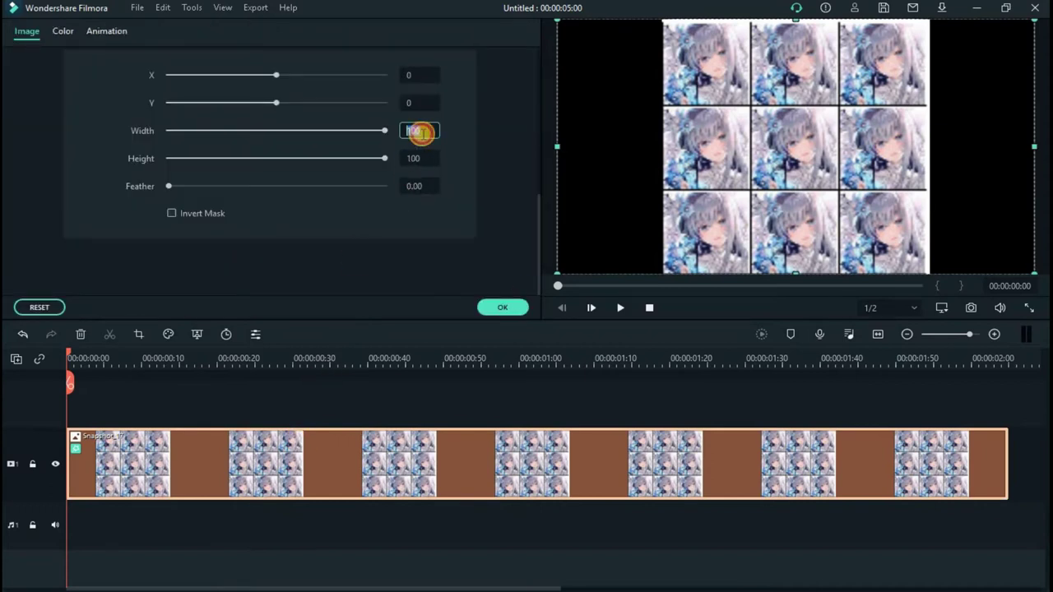
pyautogui.write('19')
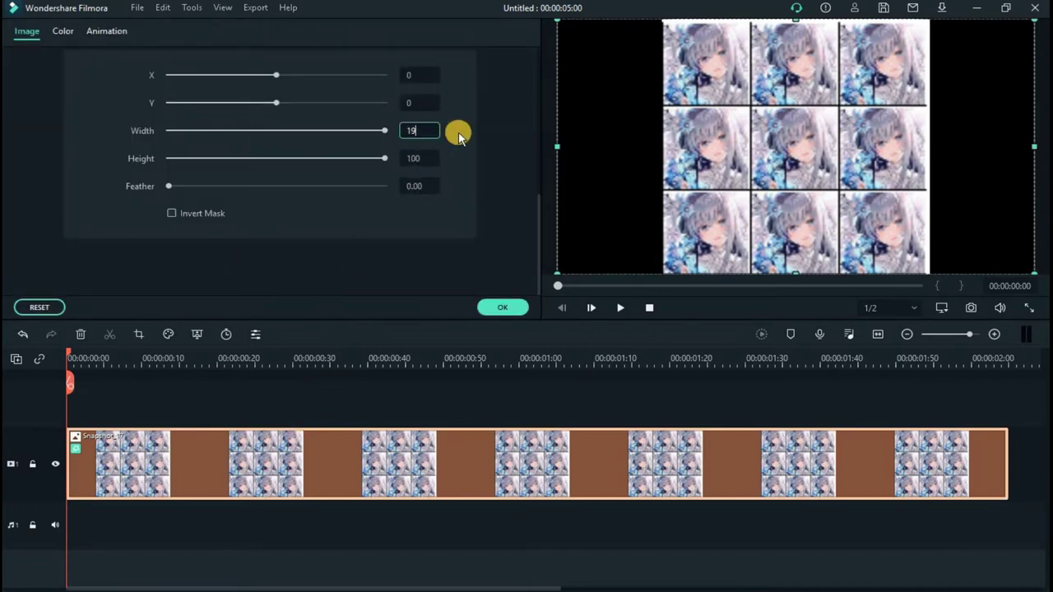
pyautogui.press('Return')
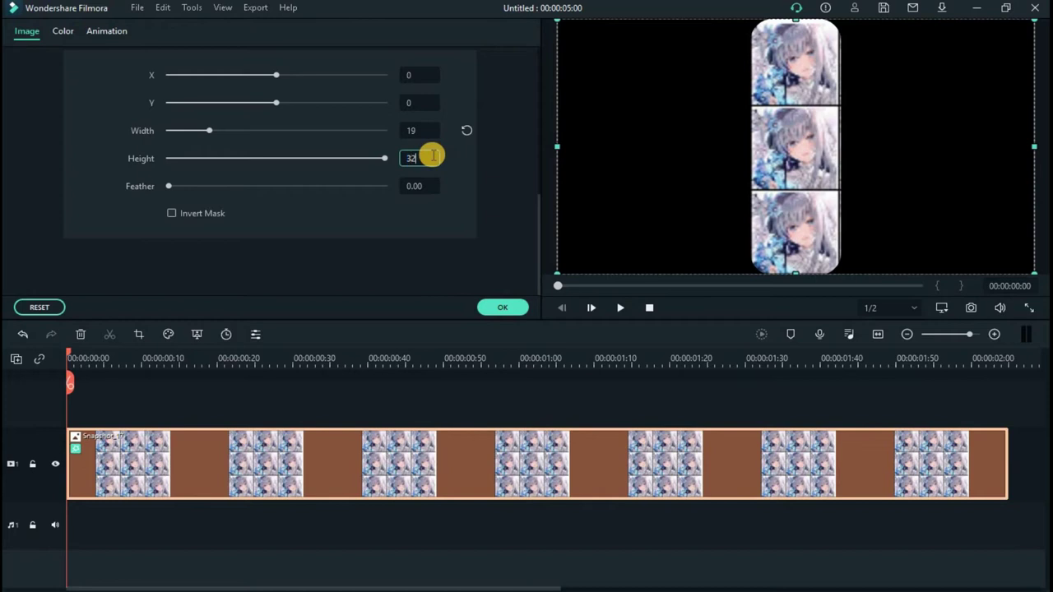
pyautogui.click(433, 157)
pyautogui.write('32')
pyautogui.press('Return')
pyautogui.click(171, 213)
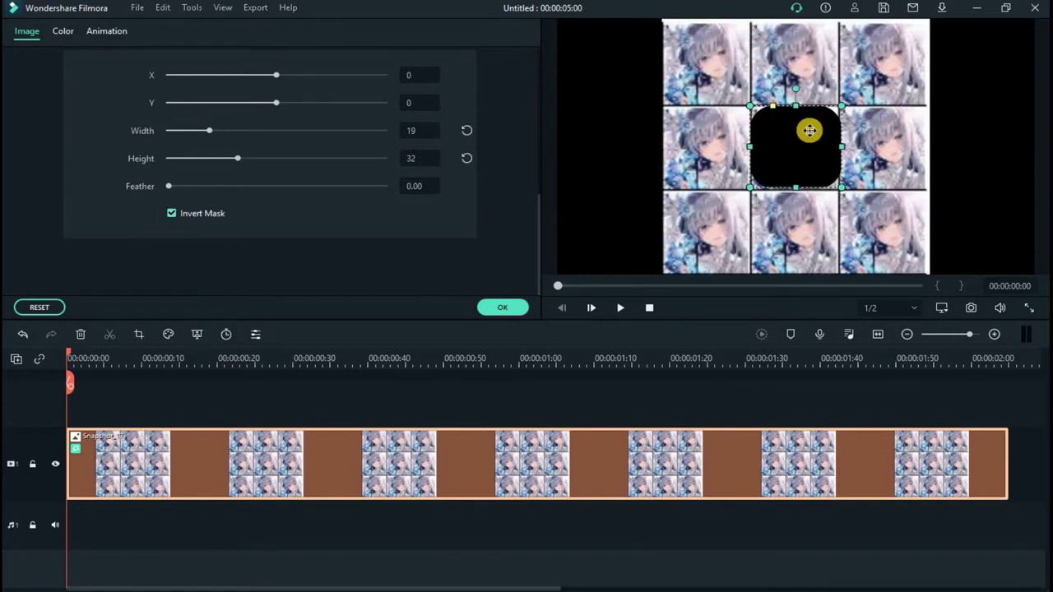
pyautogui.moveTo(773, 106); pyautogui.dragTo(727, 109)
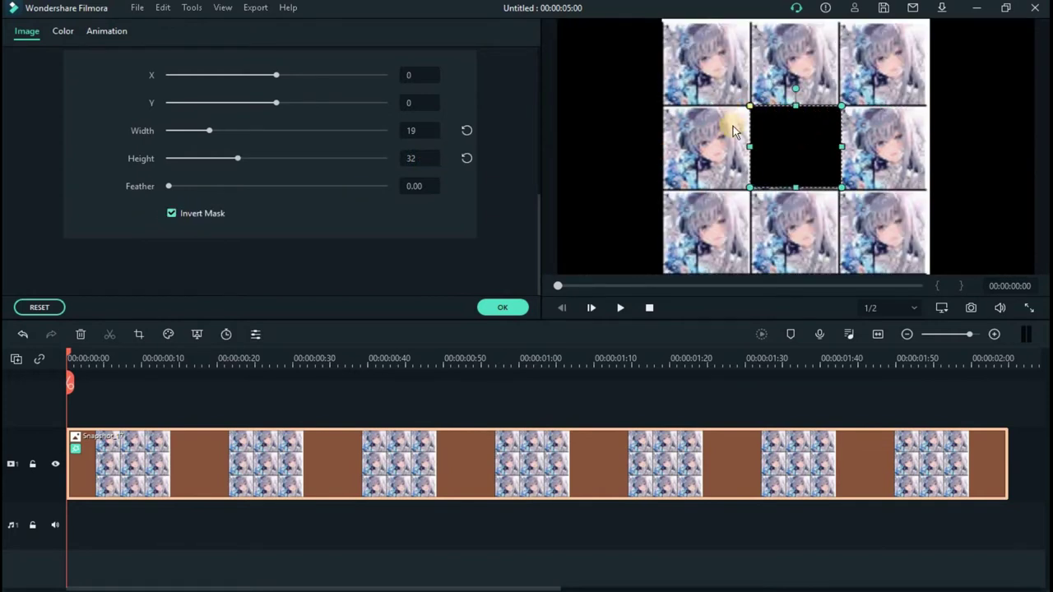
pyautogui.click(501, 307)
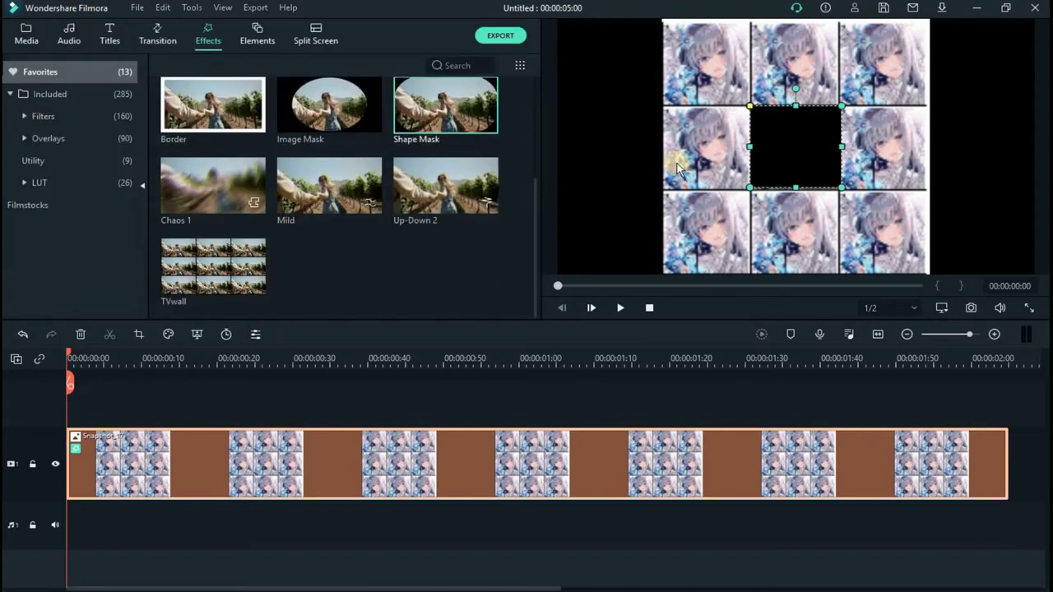
# Step: Take a snapshot of the white grid with its center tile cut out, and replace the timeline clip with the original portrait image
pyautogui.click(971, 313)
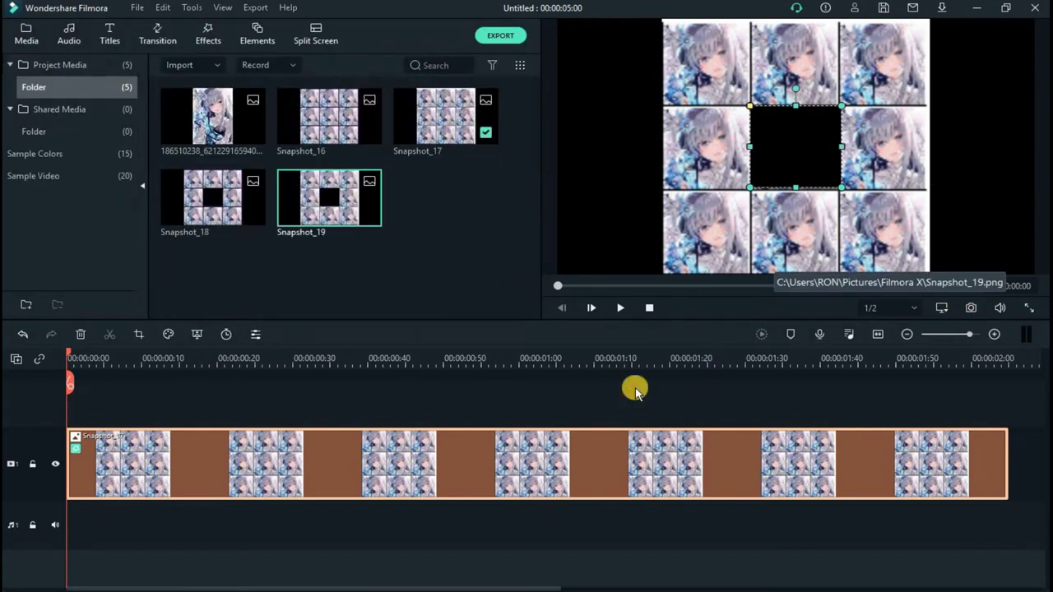
pyautogui.press('Delete')
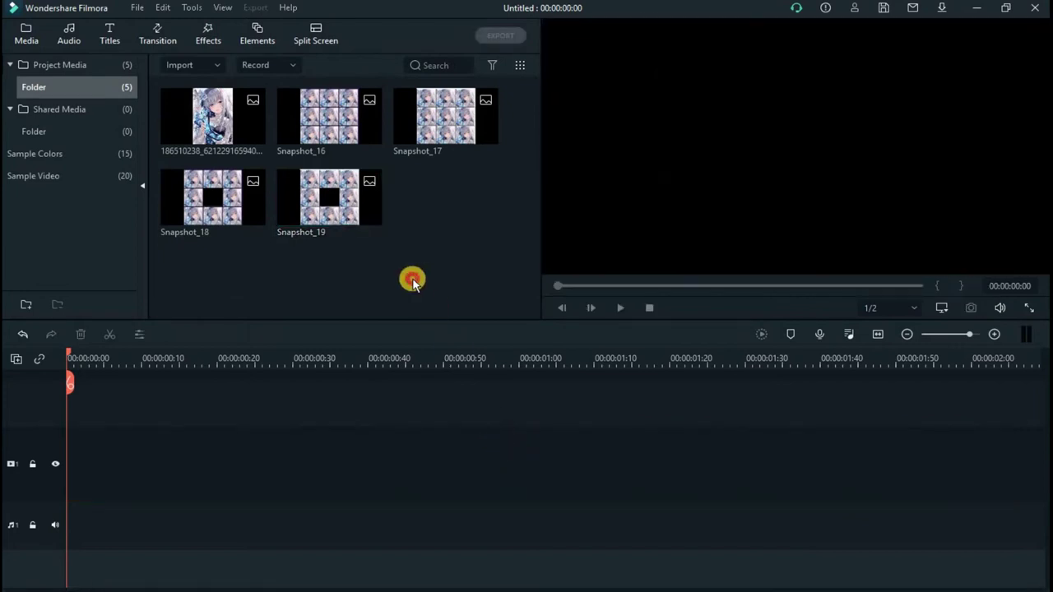
pyautogui.moveTo(200, 107); pyautogui.dragTo(172, 470)
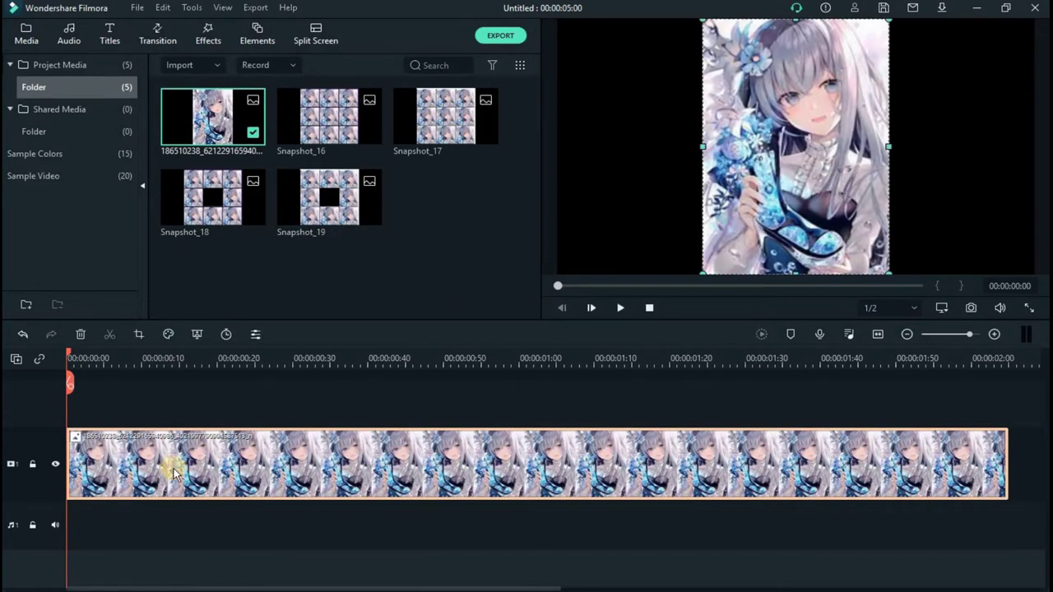
# Step: Crop the portrait clip to a 1:1 square covering the upper part of the image, around the character's face
pyautogui.rightClick(175, 467)
pyautogui.click(277, 206)
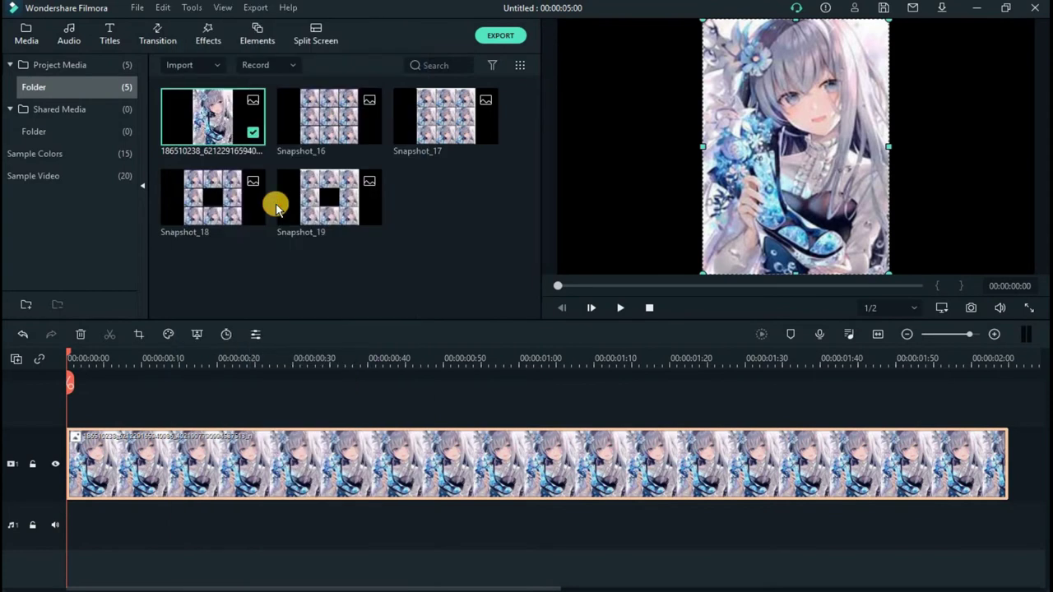
pyautogui.click(313, 438)
pyautogui.click(296, 527)
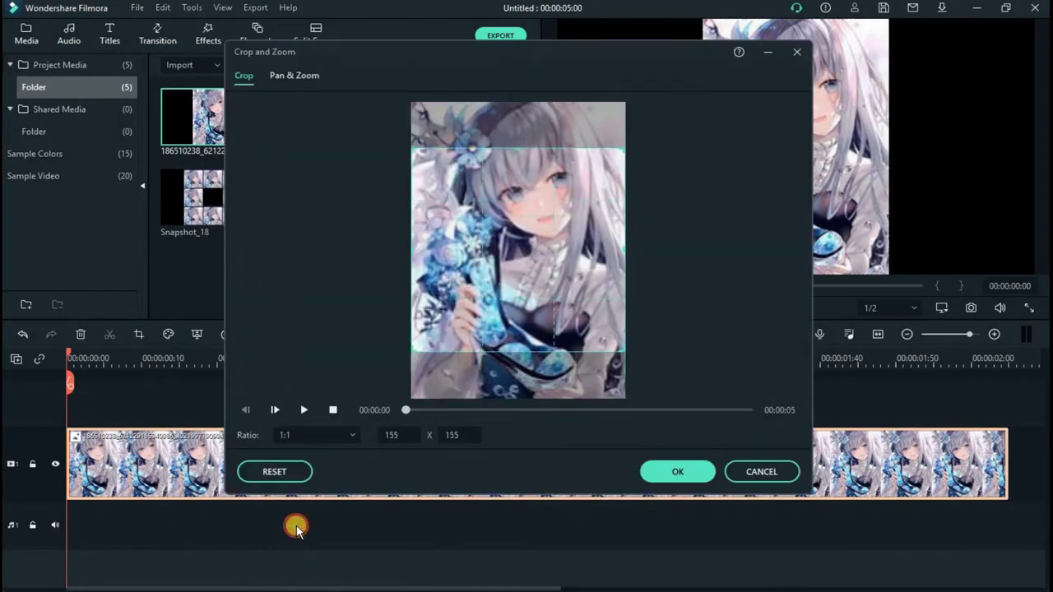
pyautogui.moveTo(544, 263); pyautogui.dragTo(549, 218)
pyautogui.click(665, 470)
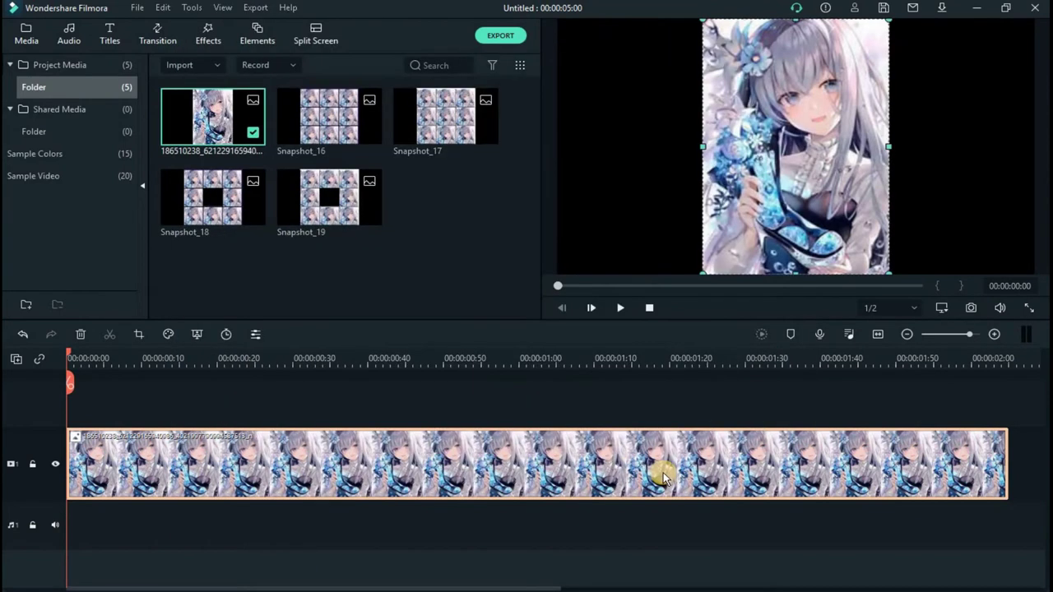
# Step: Scale the cropped portrait clip down to about 45.86%
pyautogui.doubleClick(426, 469)
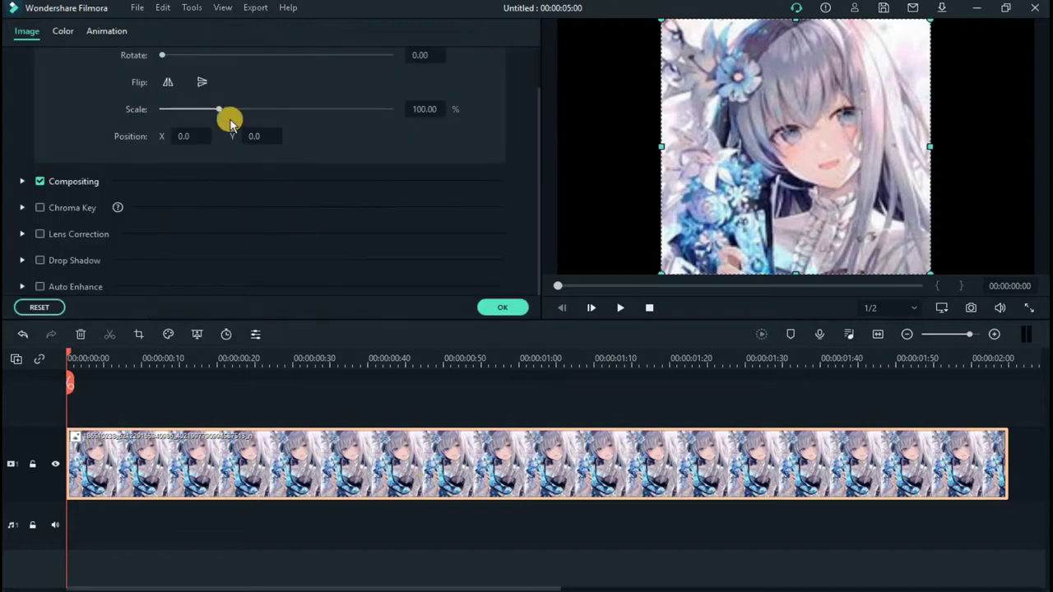
pyautogui.moveTo(221, 110); pyautogui.dragTo(187, 109)
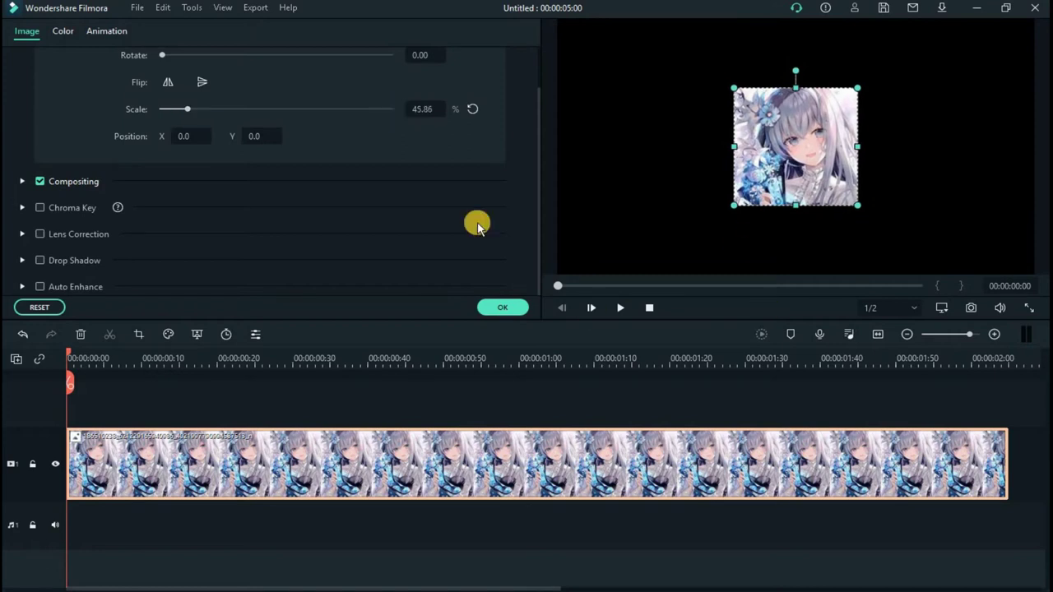
pyautogui.click(502, 307)
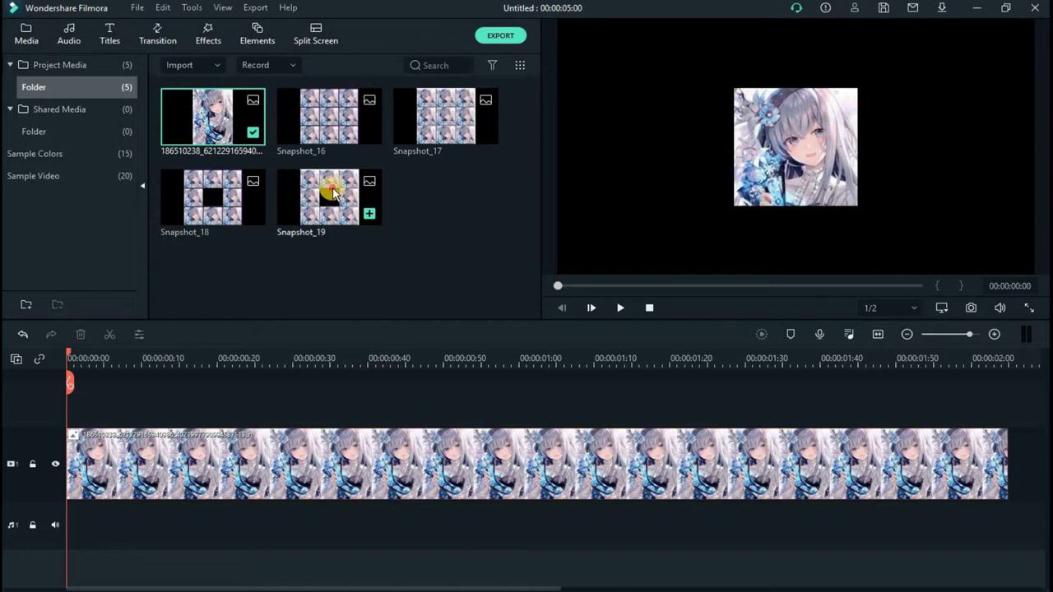
# Step: Stack Snapshot_19 on video track 2 and Snapshot_18 on track 3, both starting at the beginning of the timeline
pyautogui.moveTo(333, 191); pyautogui.dragTo(70, 397)
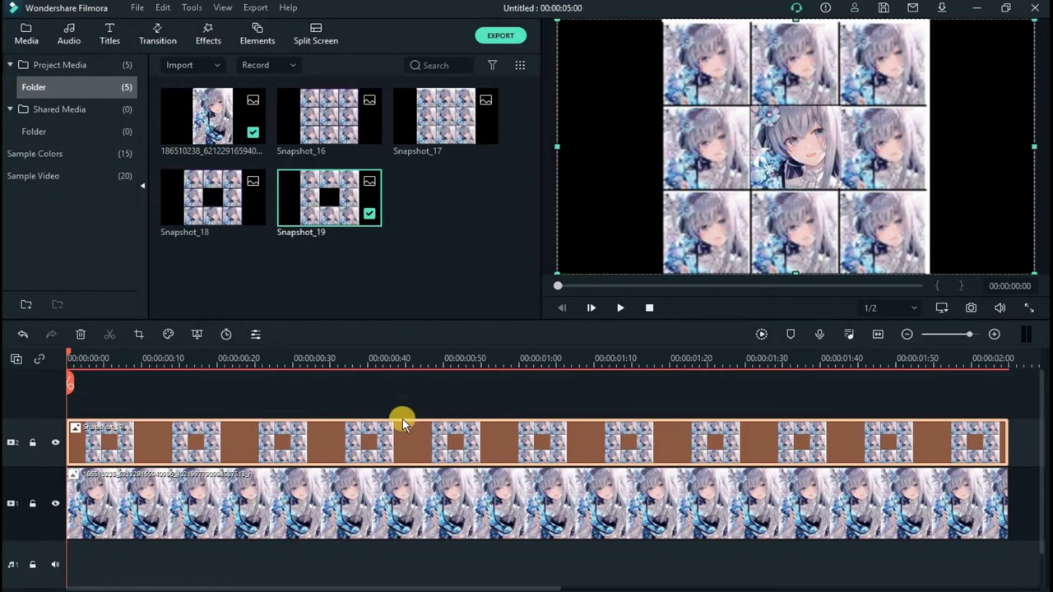
pyautogui.moveTo(183, 200); pyautogui.dragTo(68, 395)
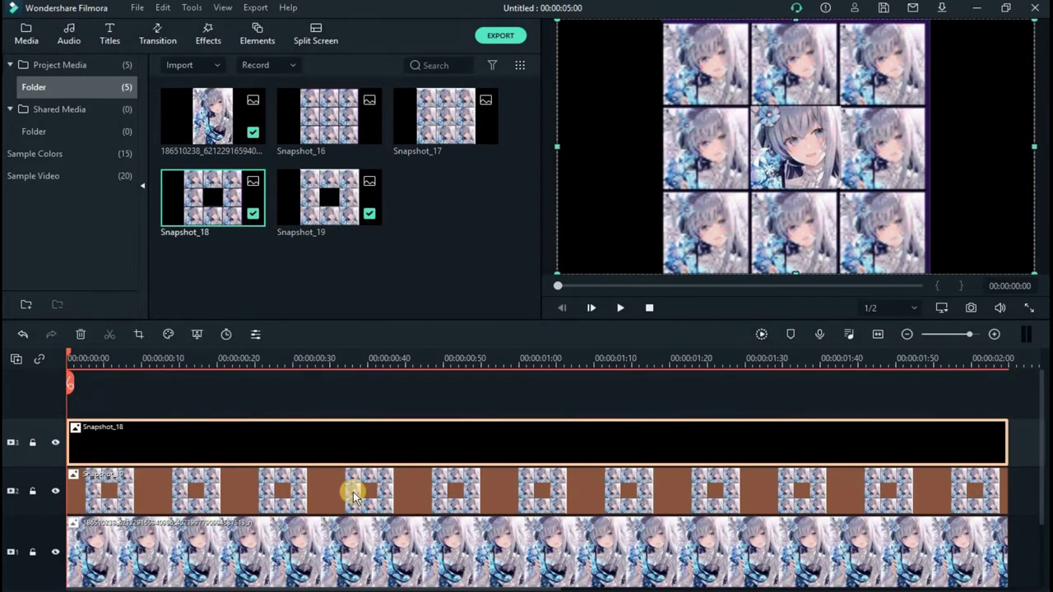
pyautogui.click(393, 377)
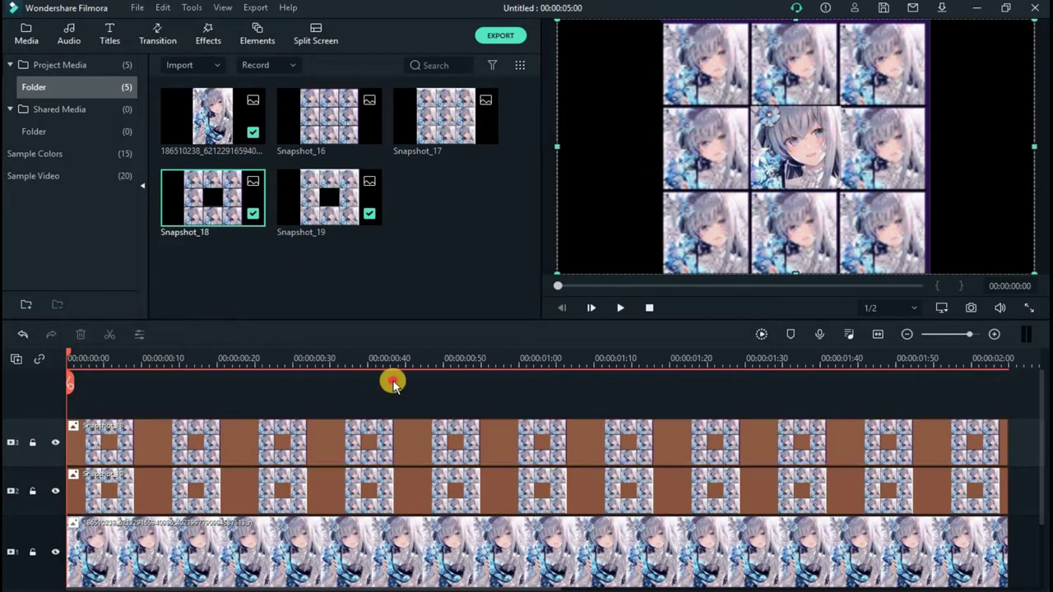
# Step: Enlarge Snapshot_18 on track 3 to about 189.81% and Snapshot_19 on track 2 to about 129.94%
pyautogui.doubleClick(245, 436)
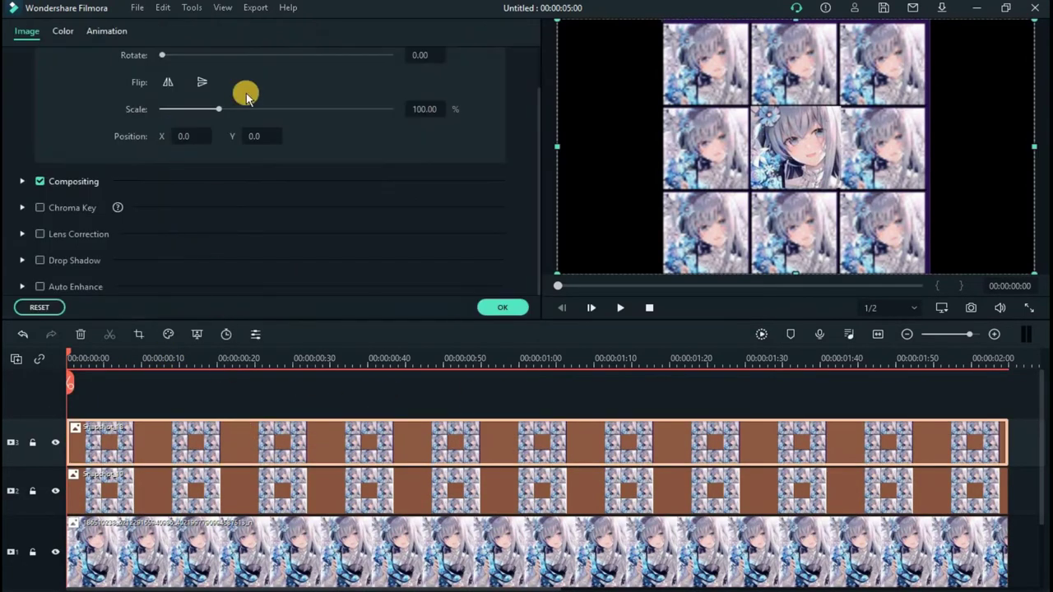
pyautogui.moveTo(218, 112); pyautogui.dragTo(269, 118)
pyautogui.click(293, 493)
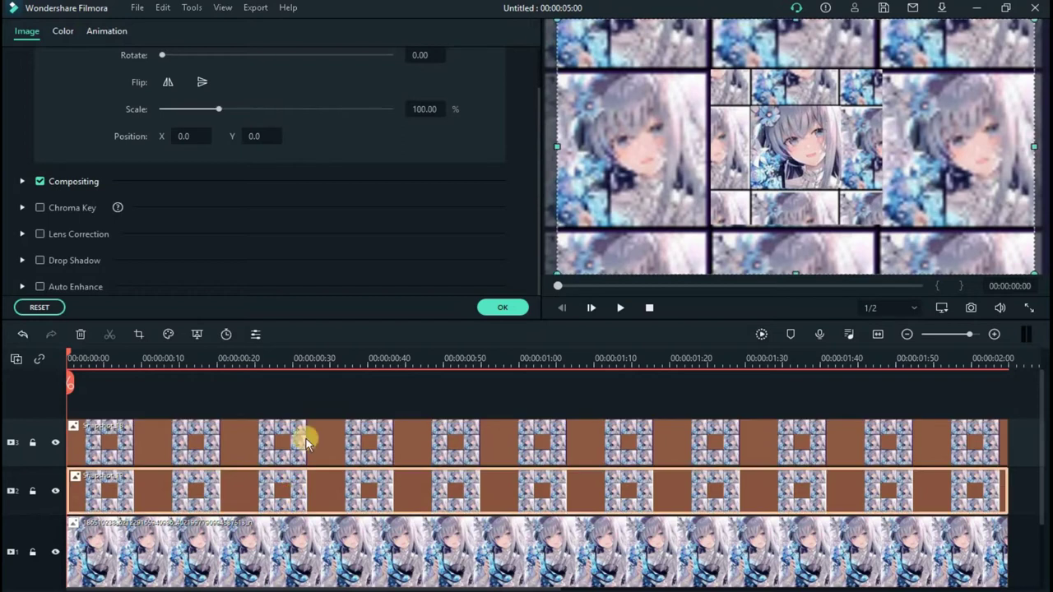
pyautogui.moveTo(221, 112); pyautogui.dragTo(237, 111)
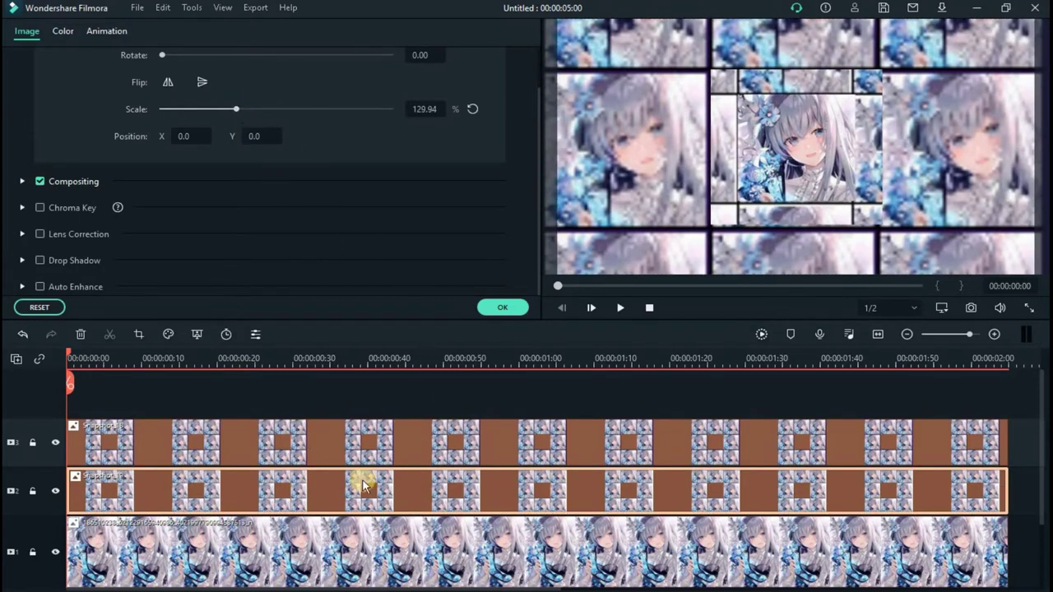
# Step: Scale the portrait clip on track 1 to about 53.50% so it fills the opening of the grid above it
pyautogui.click(344, 549)
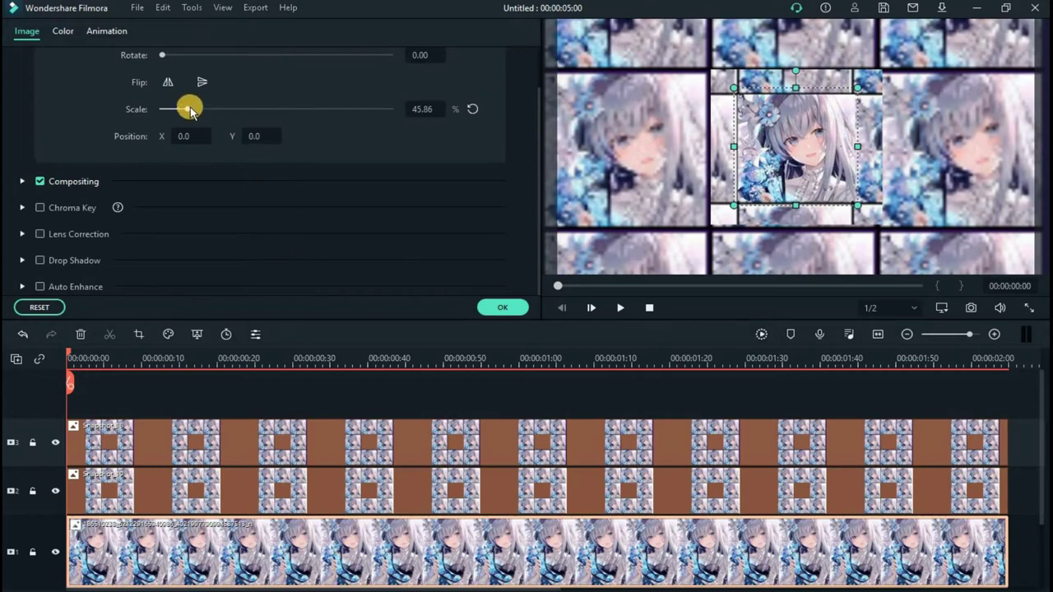
pyautogui.moveTo(188, 108); pyautogui.dragTo(195, 111)
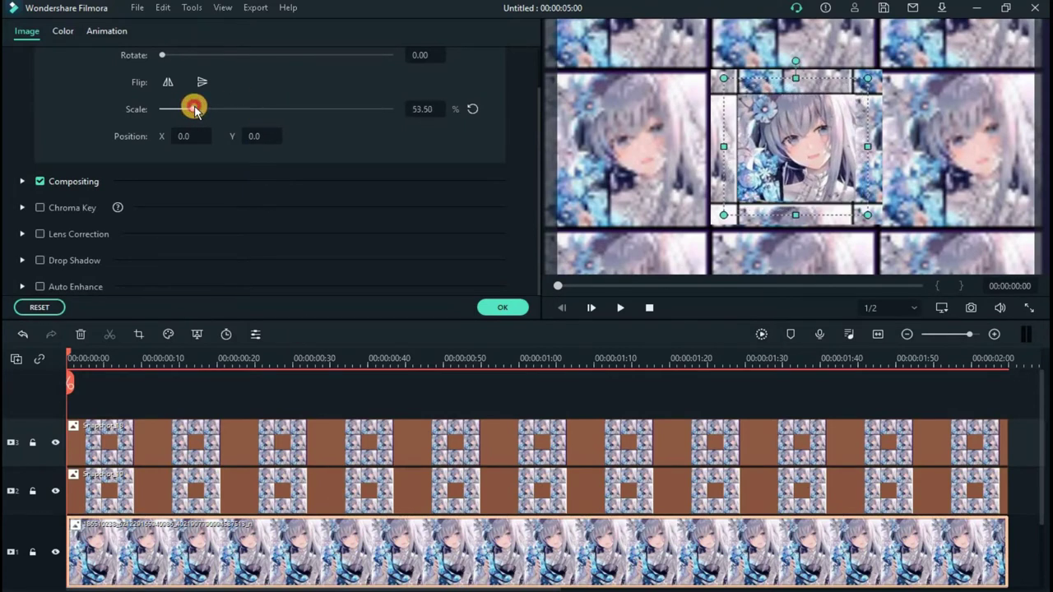
pyautogui.click(503, 307)
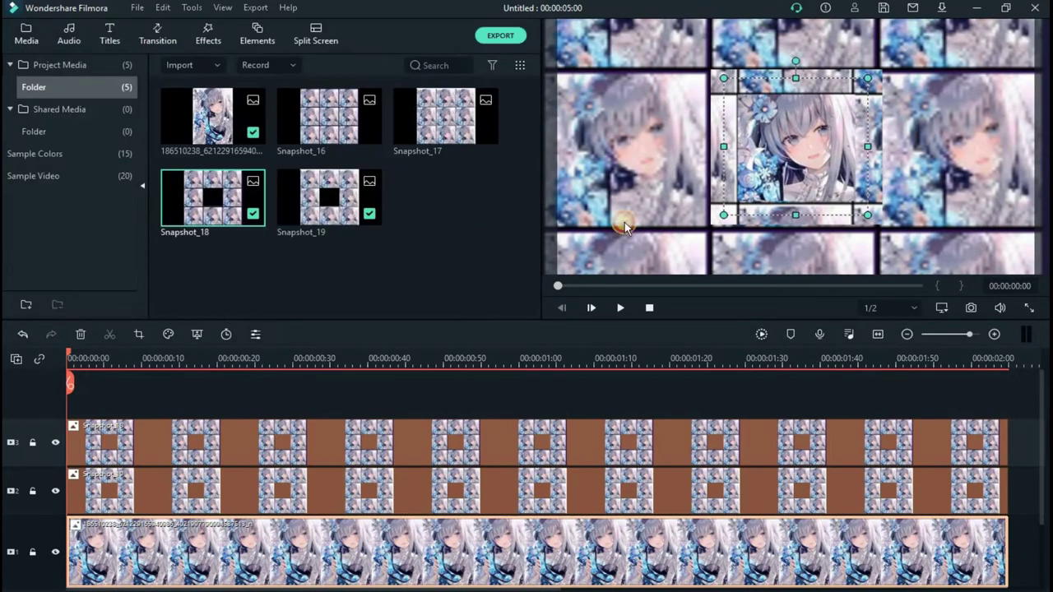
# Step: Keyframe Snapshot_18's rotation from 0 at the clip start to one full counterclockwise turn of 360 degrees at 00:00:02:09
pyautogui.doubleClick(187, 455)
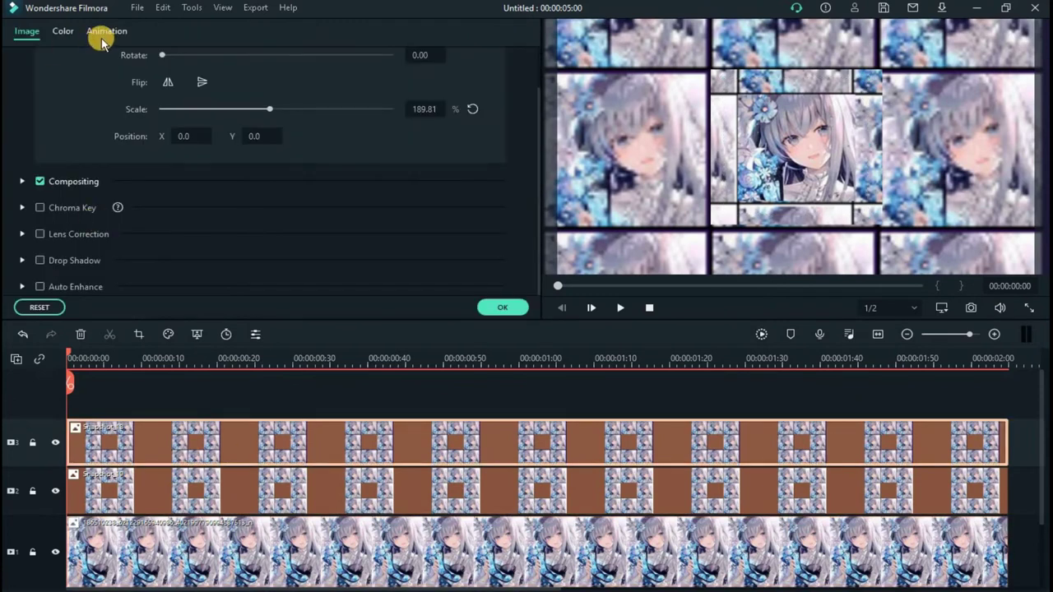
pyautogui.click(100, 35)
pyautogui.click(211, 112)
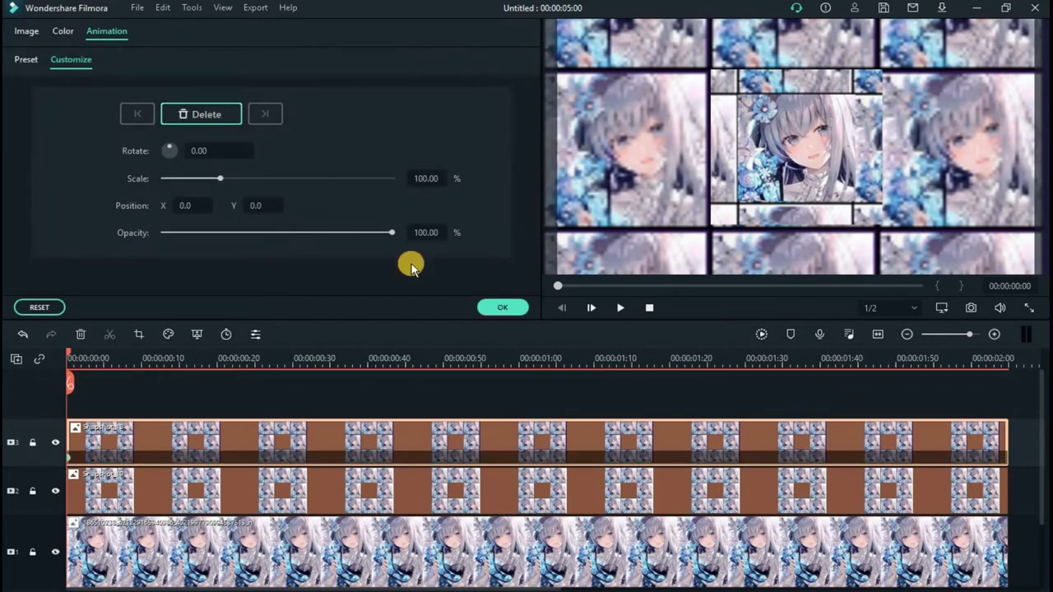
pyautogui.click(513, 353)
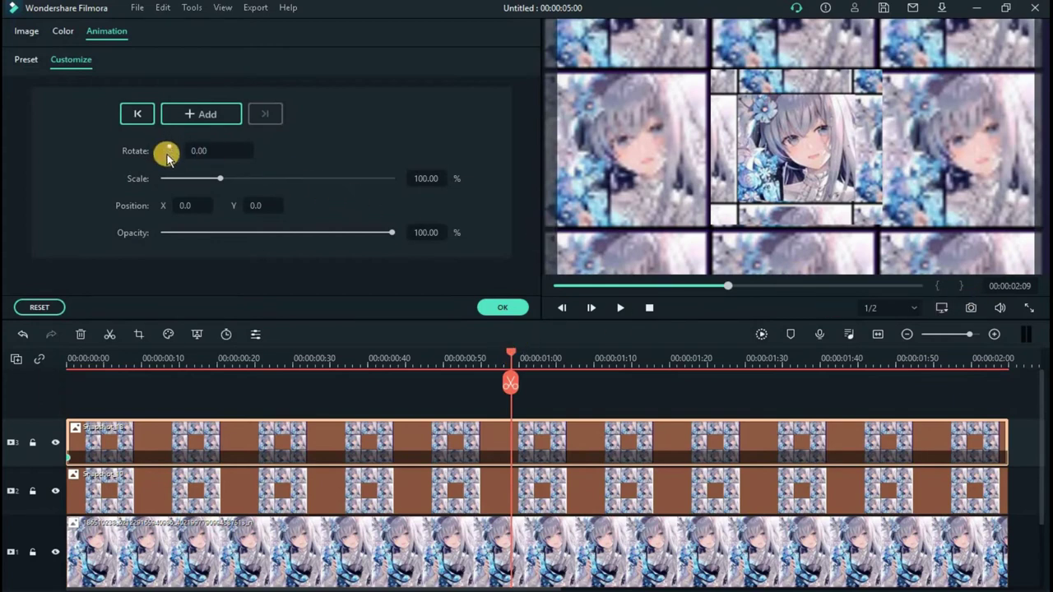
pyautogui.moveTo(168, 158); pyautogui.dragTo(172, 149)
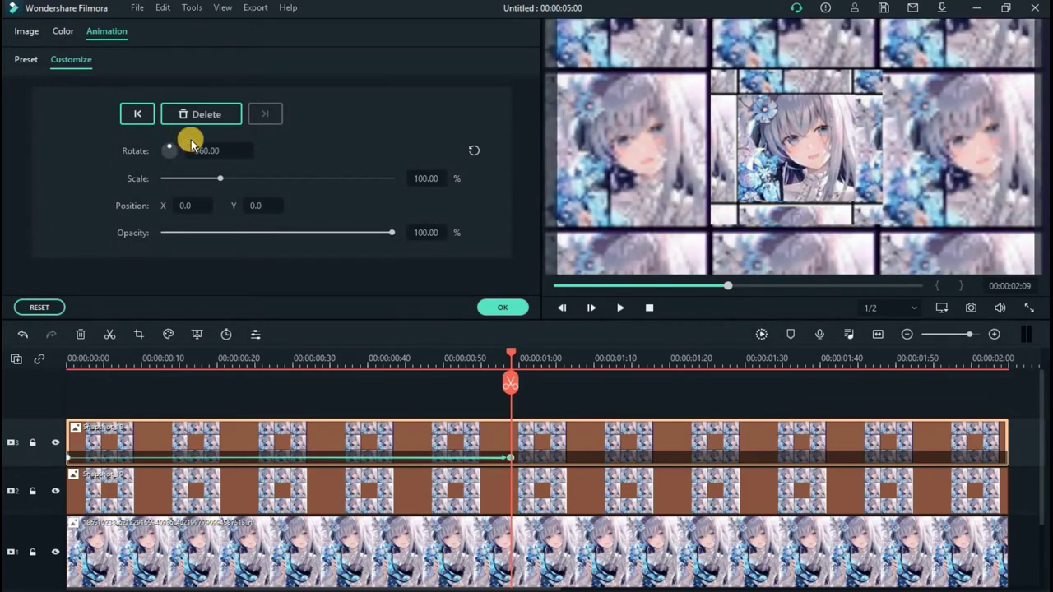
pyautogui.click(504, 309)
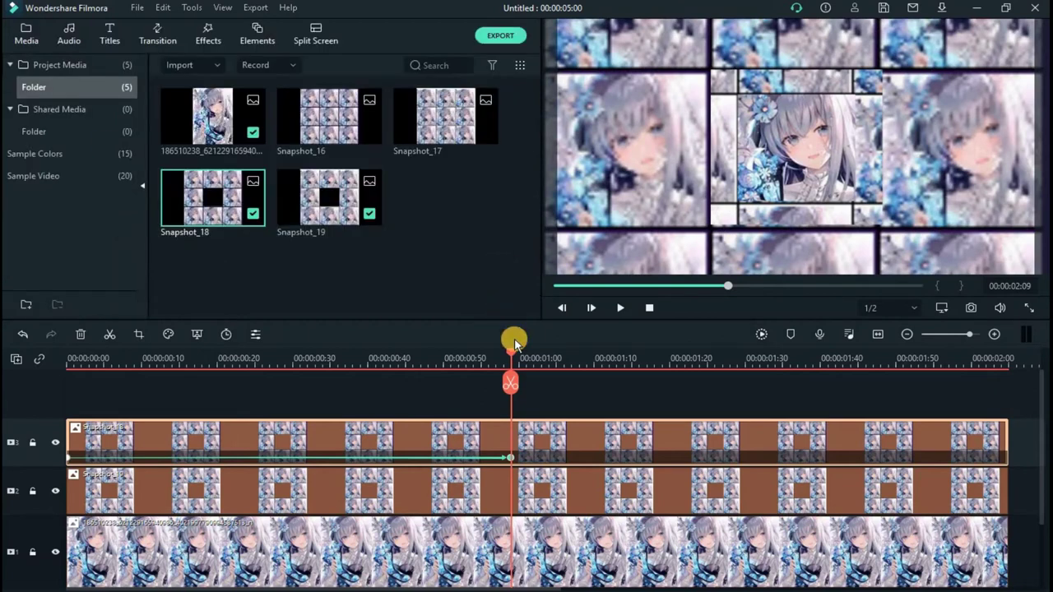
# Step: Keyframe Snapshot_19's rotation from 0 at the clip start to 360 degrees at 00:00:02:09
pyautogui.click(72, 361)
pyautogui.doubleClick(150, 488)
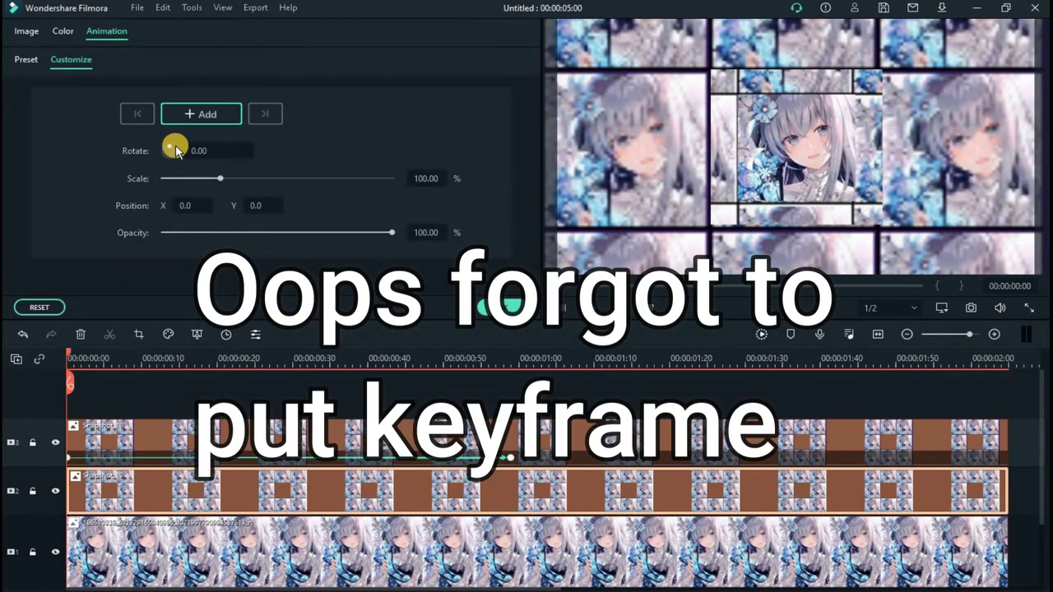
pyautogui.moveTo(175, 146)
pyautogui.mouseDown()
pyautogui.moveTo(167, 159)
pyautogui.moveTo(165, 148)
pyautogui.moveTo(180, 151)
pyautogui.mouseUp()
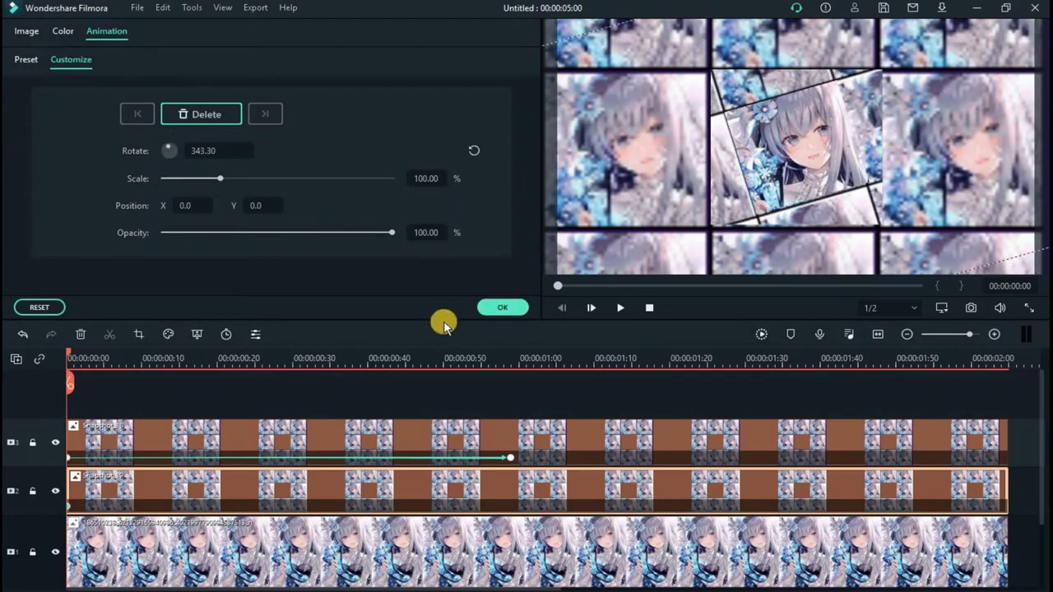
pyautogui.click(207, 113)
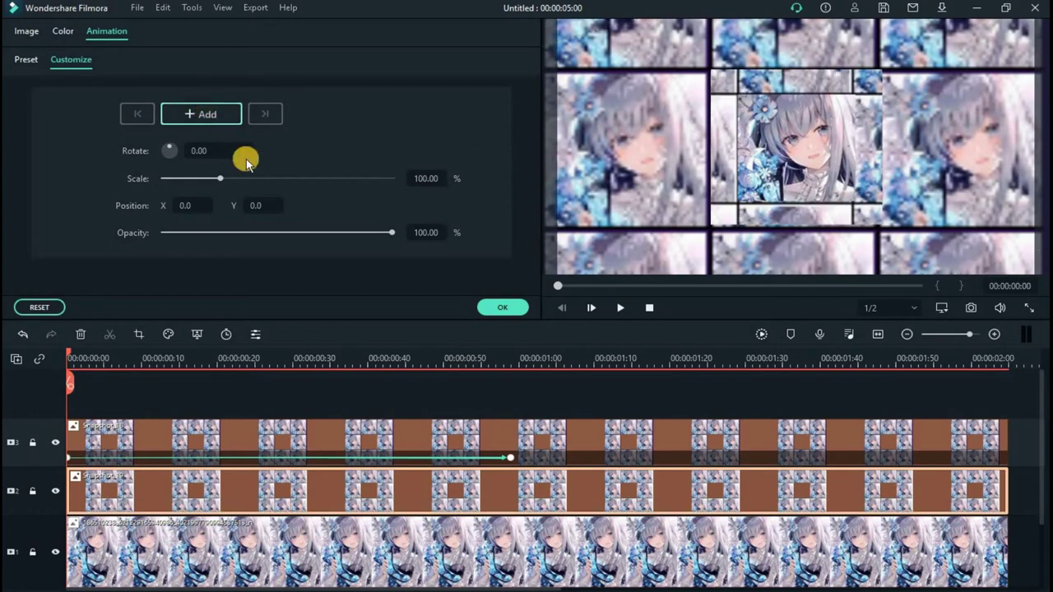
pyautogui.click(207, 116)
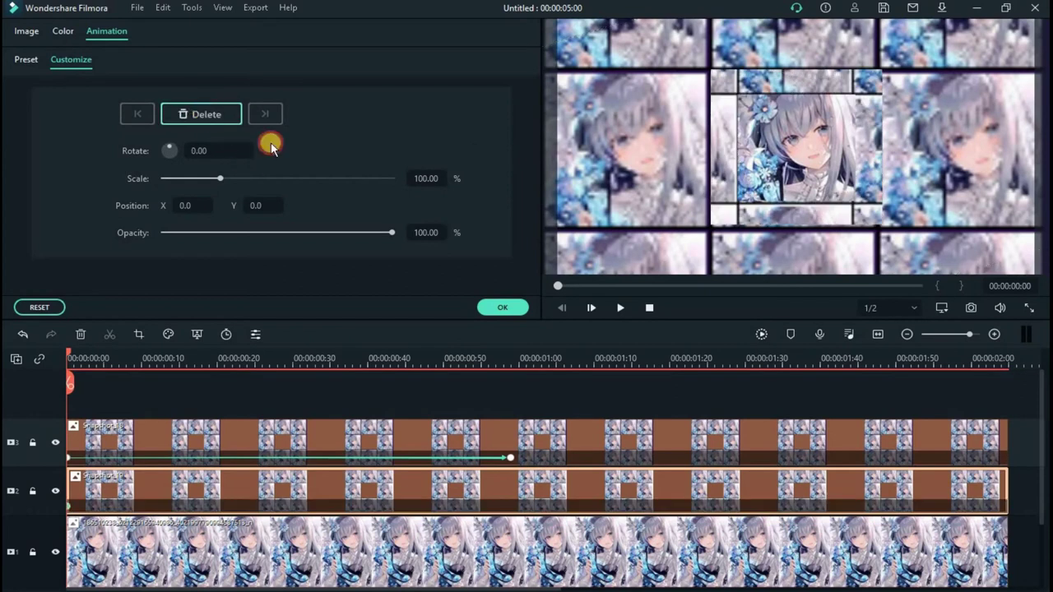
pyautogui.click(511, 354)
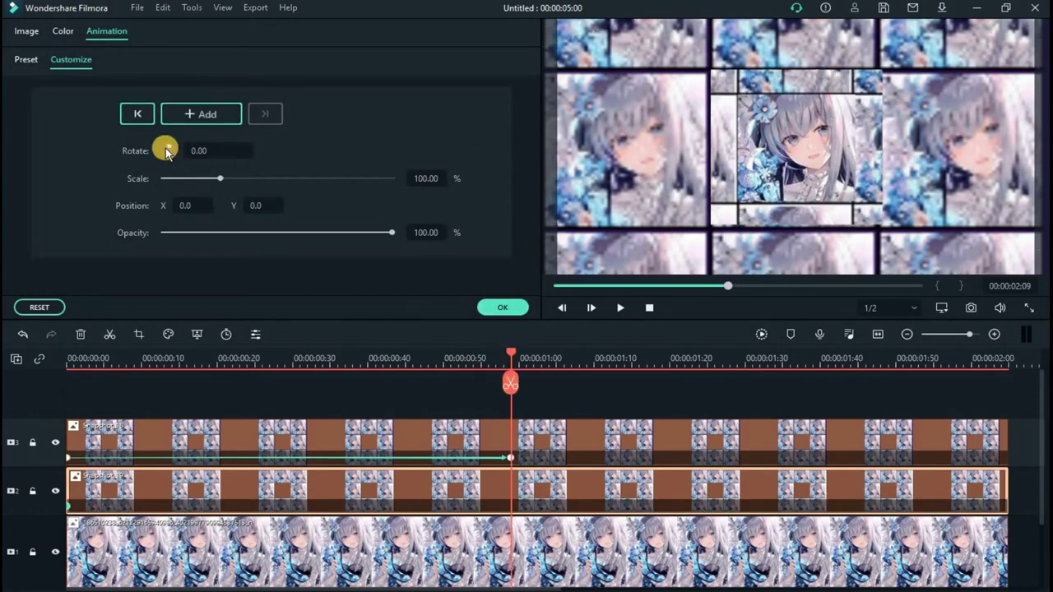
pyautogui.moveTo(173, 151)
pyautogui.mouseDown()
pyautogui.moveTo(164, 158)
pyautogui.moveTo(171, 149)
pyautogui.mouseUp()
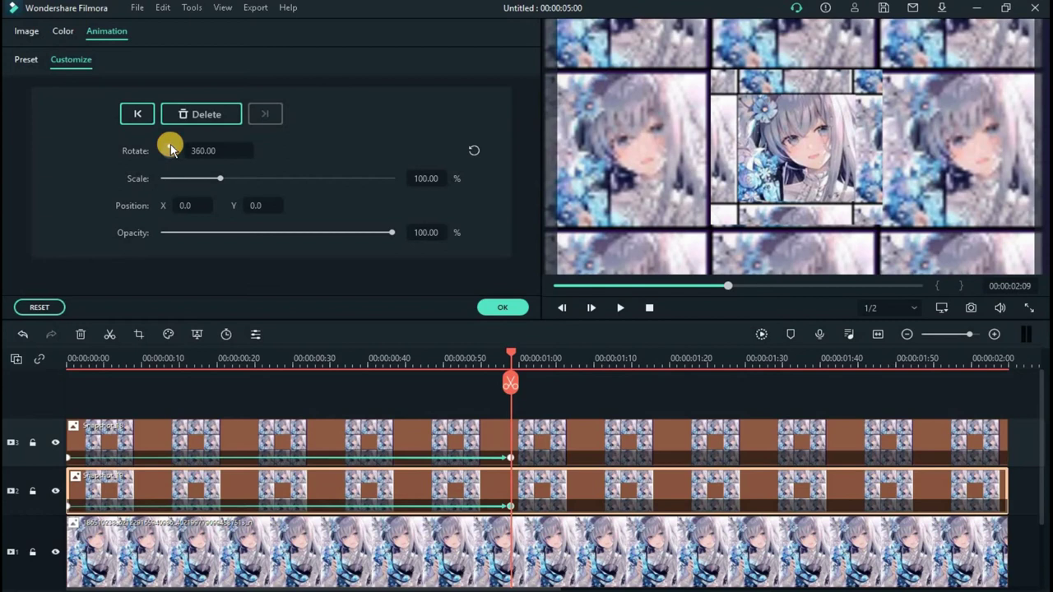
pyautogui.click(502, 307)
# Step: Preview the opposing rotations of the two grids from the start of the timeline, and stop playback
pyautogui.moveTo(308, 356); pyautogui.dragTo(69, 357)
pyautogui.click(620, 309)
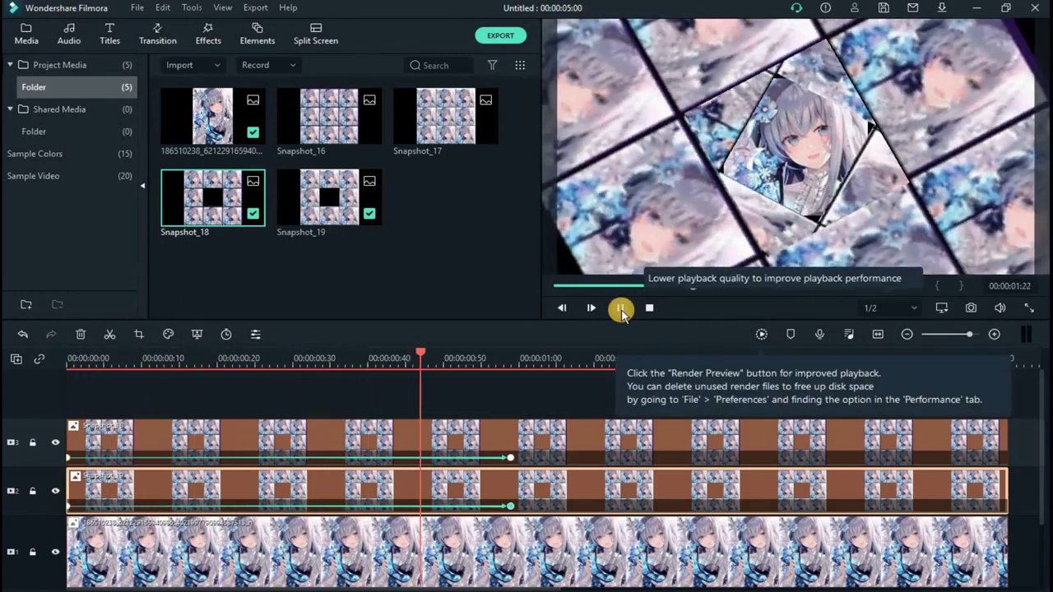
pyautogui.click(621, 308)
# Step: Move the final rotation keyframes of Snapshot_18 and Snapshot_19 to the ends of their clips
pyautogui.click(517, 457)
pyautogui.moveTo(517, 457); pyautogui.dragTo(1001, 457)
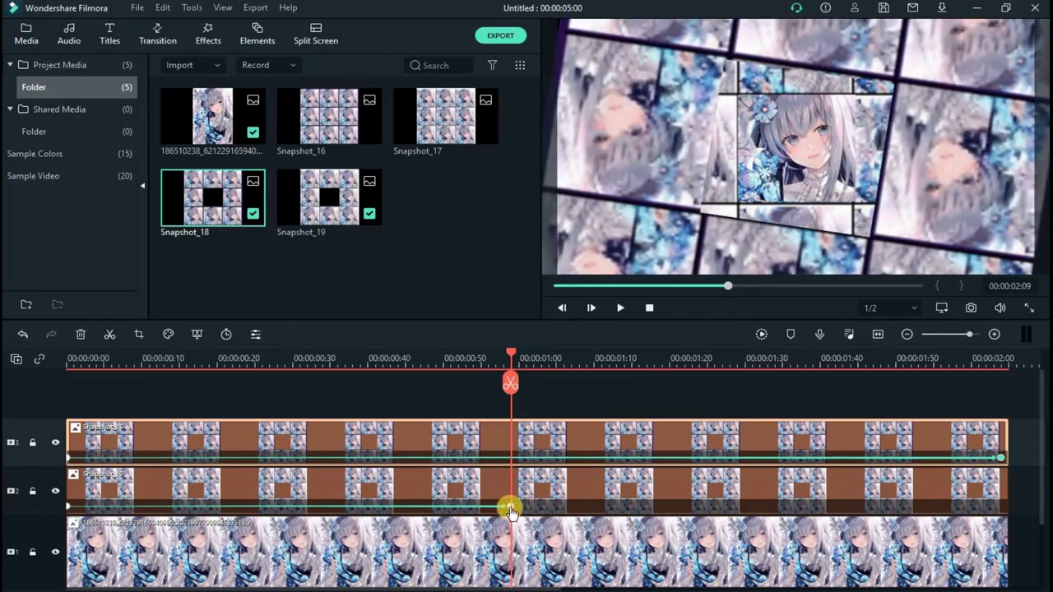
pyautogui.moveTo(510, 510); pyautogui.dragTo(879, 508)
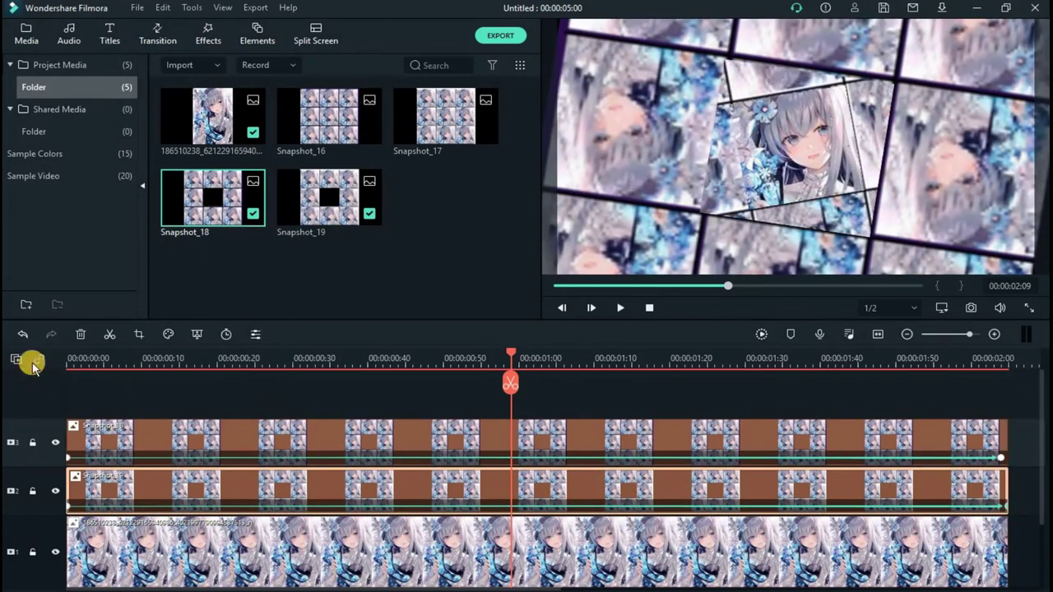
# Step: Play the composition from the beginning to check the slower grid rotations
pyautogui.click(69, 358)
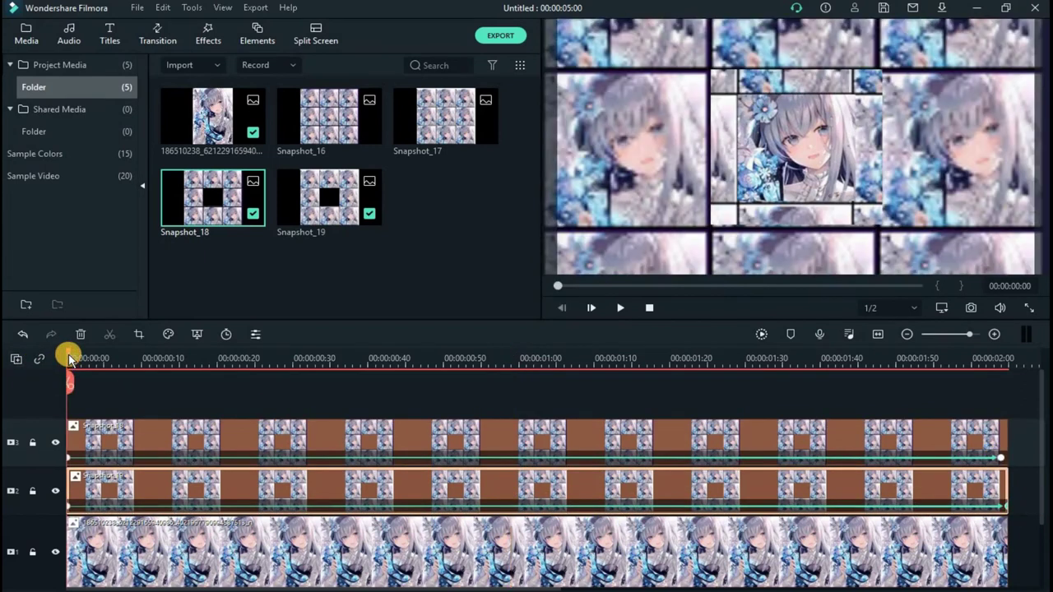
pyautogui.click(618, 306)
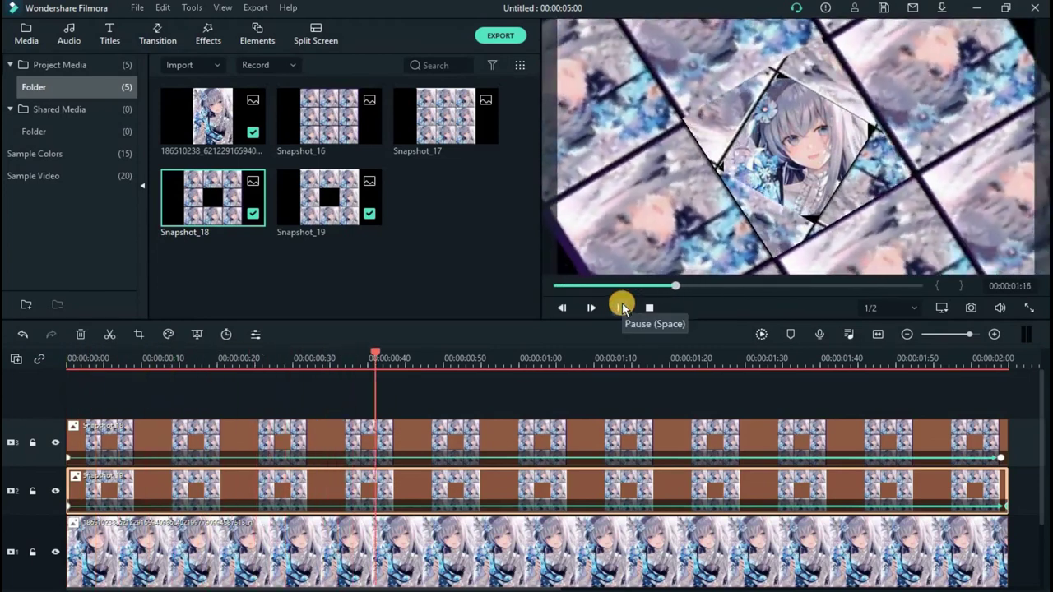